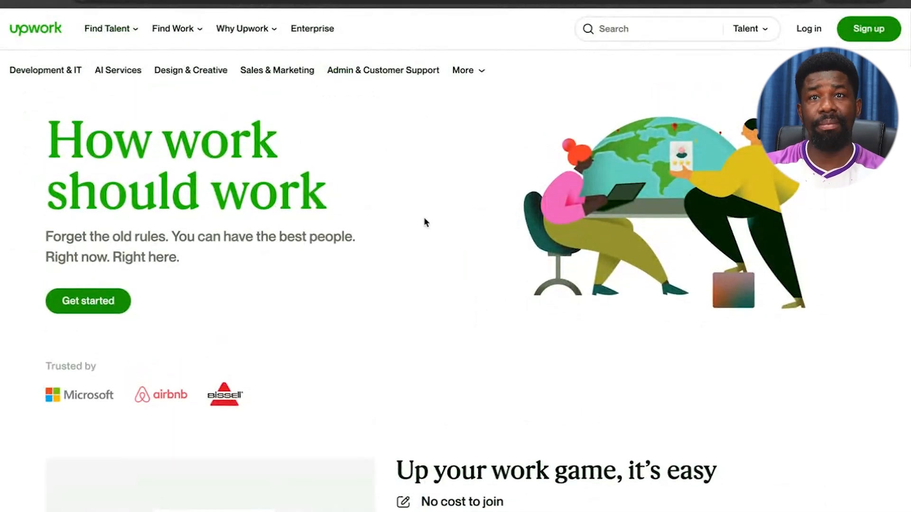
Search Google for 'temporary email' and open the Temp Mail disposable-email result.
scroll(420, 297, "down", 5)
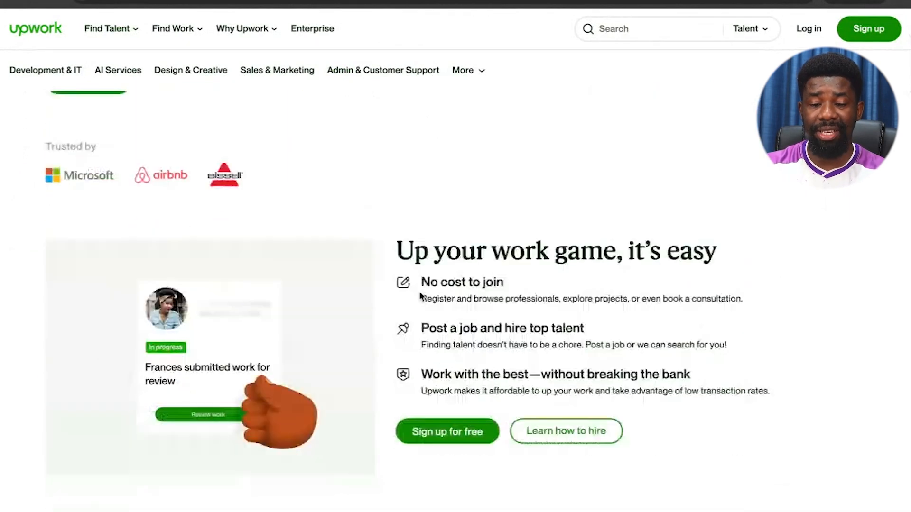
scroll(419, 296, "up", 5)
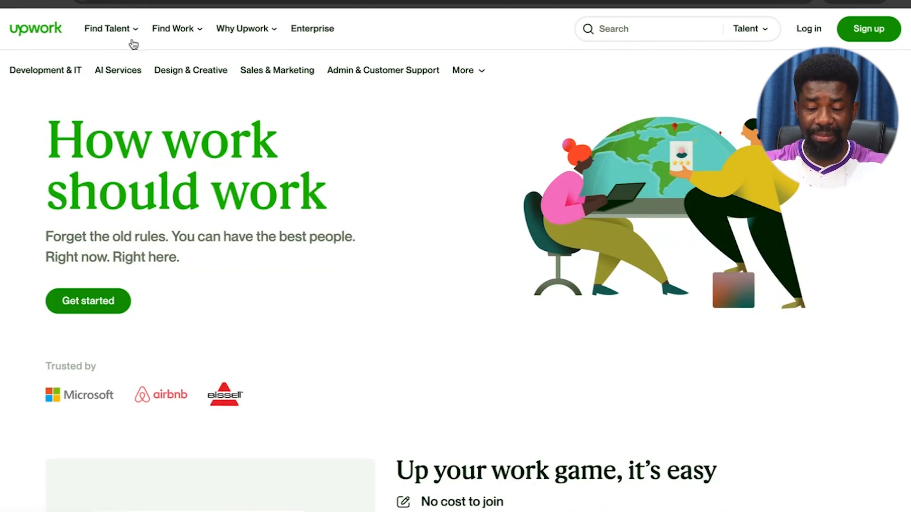
mouse_move(110, 29)
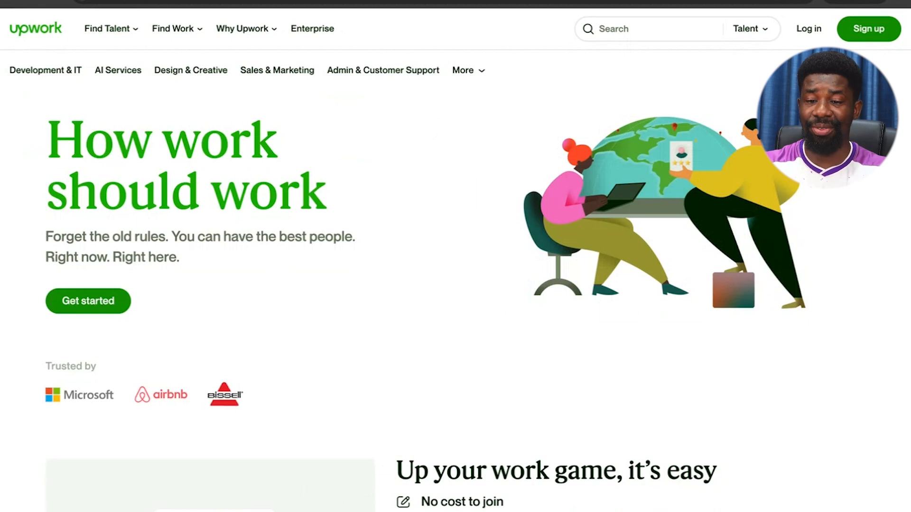
scroll(393, 415, "down", 20)
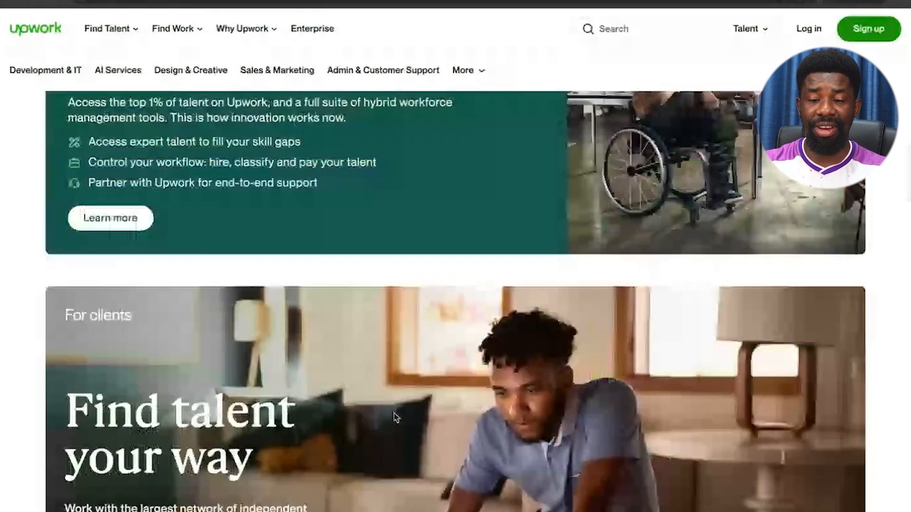
scroll(396, 418, "up", 8)
scroll(396, 417, "up", 15)
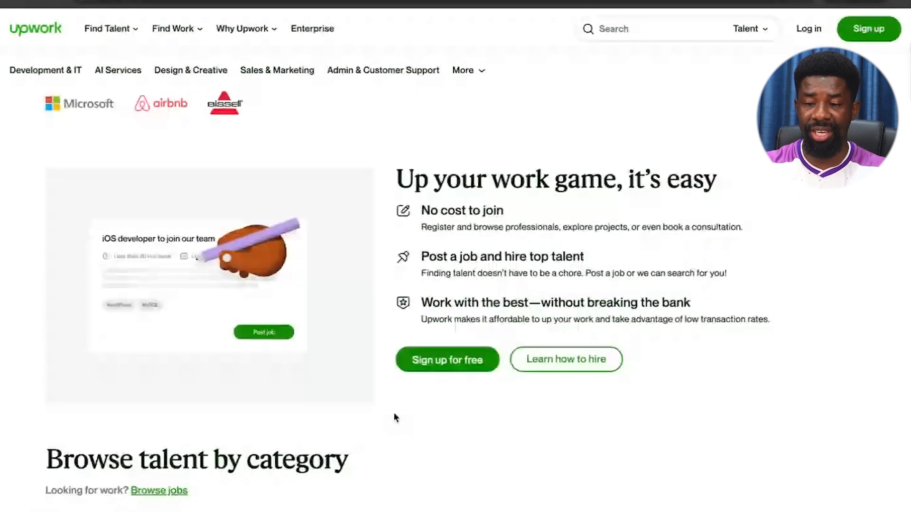
scroll(395, 416, "up", 1)
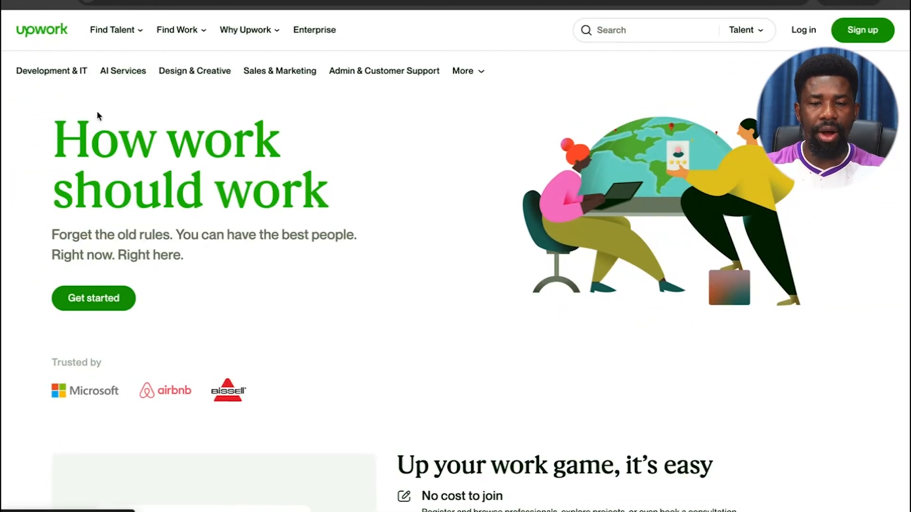
mouse_move(128, 33)
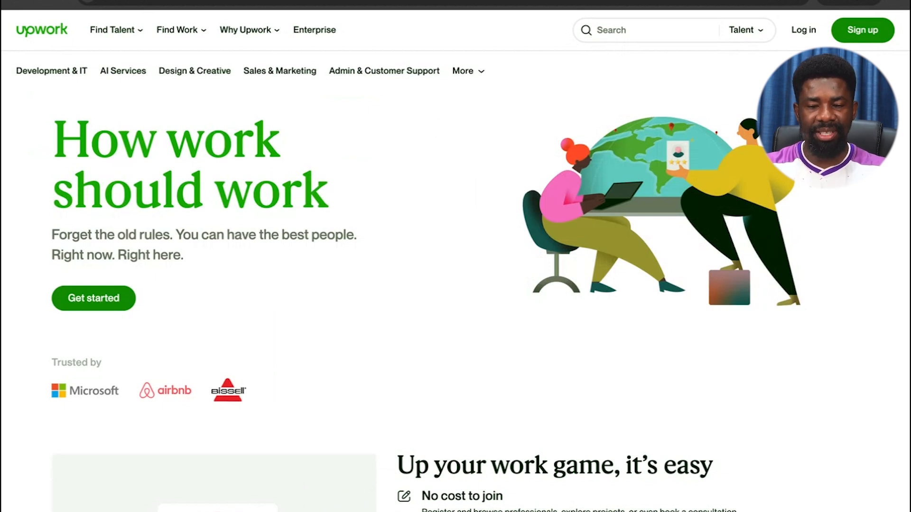
scroll(395, 413, "down", 15)
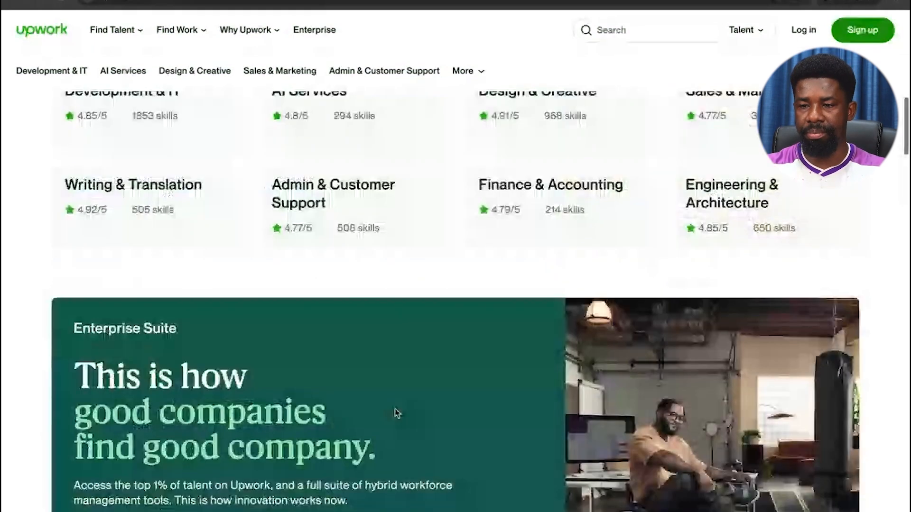
scroll(394, 412, "up", 15)
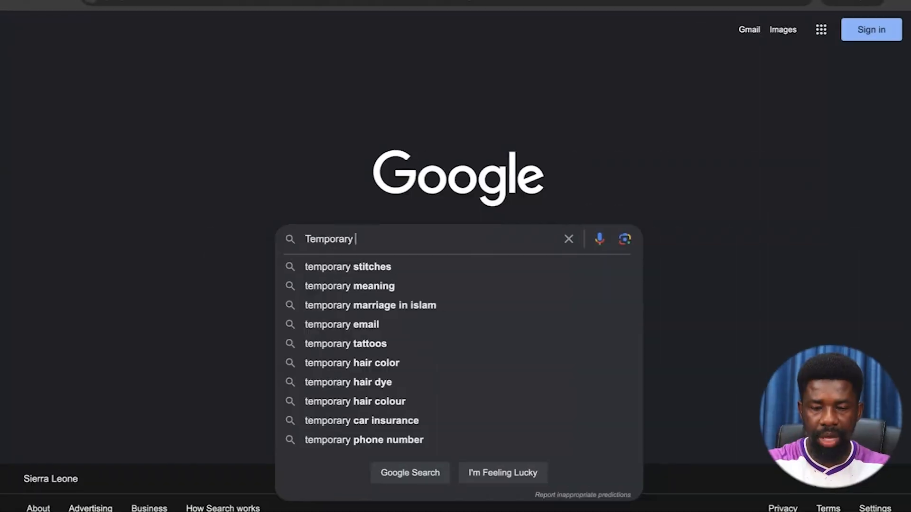
type("em")
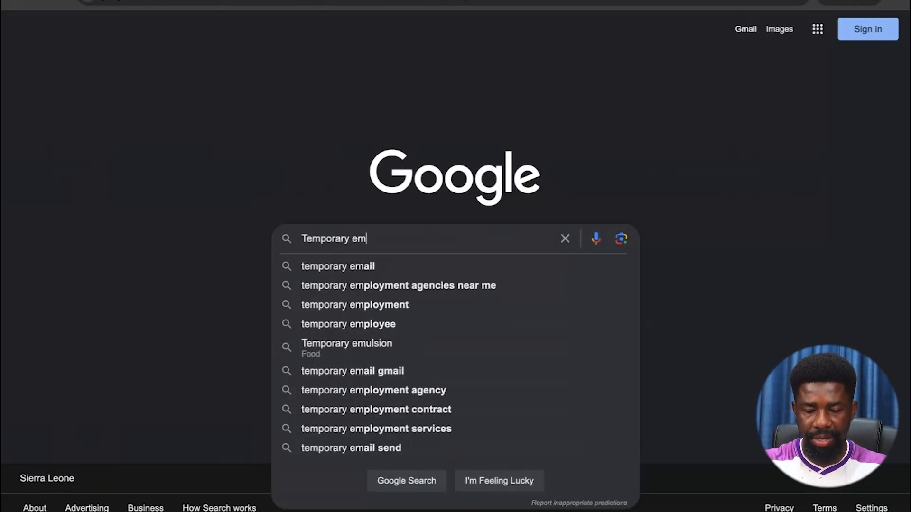
left_click(353, 274)
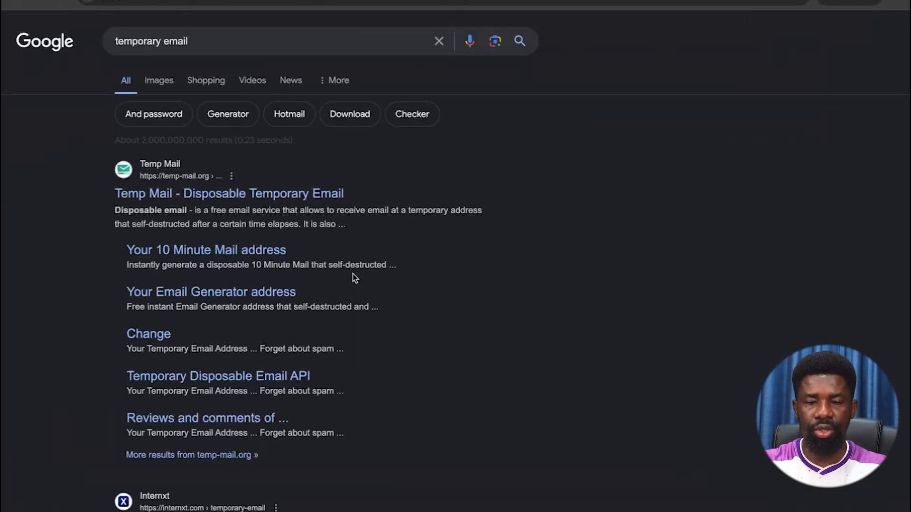
left_click(205, 200)
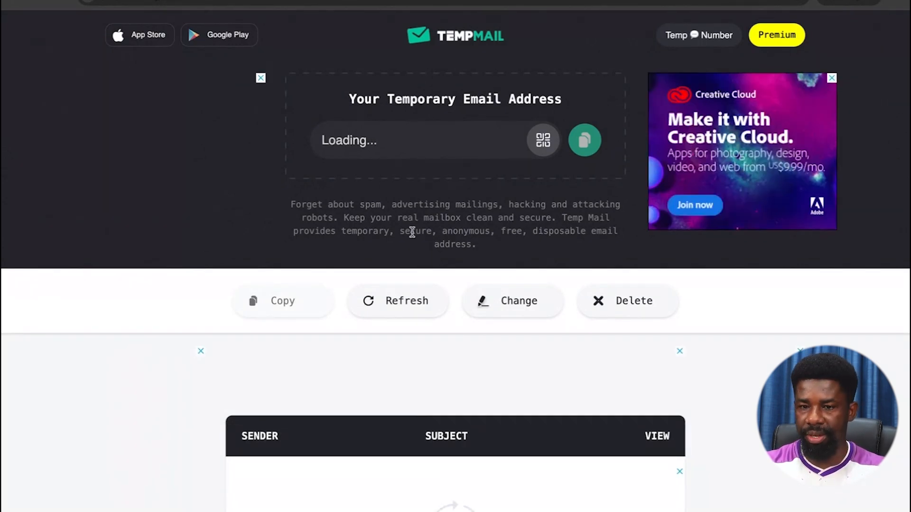
Copy the newly generated temporary email address on temp-mail.org.
left_click(511, 132)
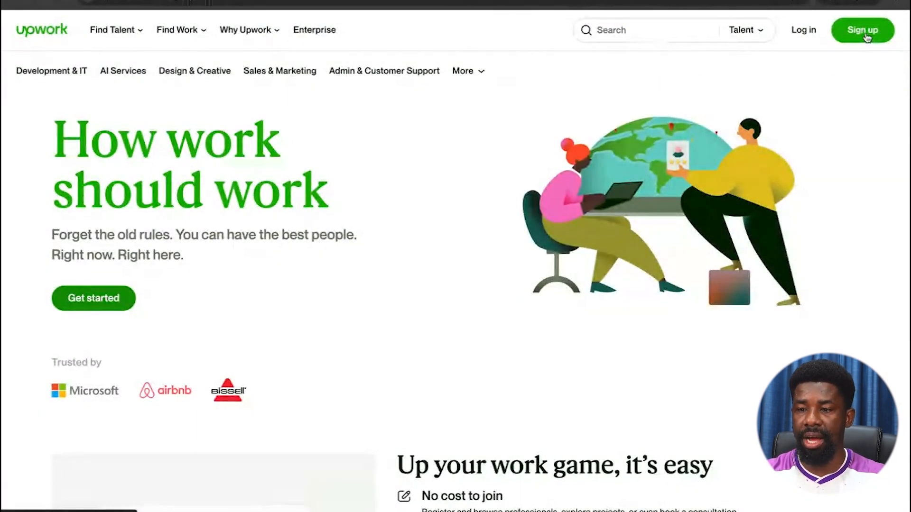
Start a new Upwork account from the header's Sign up button, joining as a client.
left_click(863, 30)
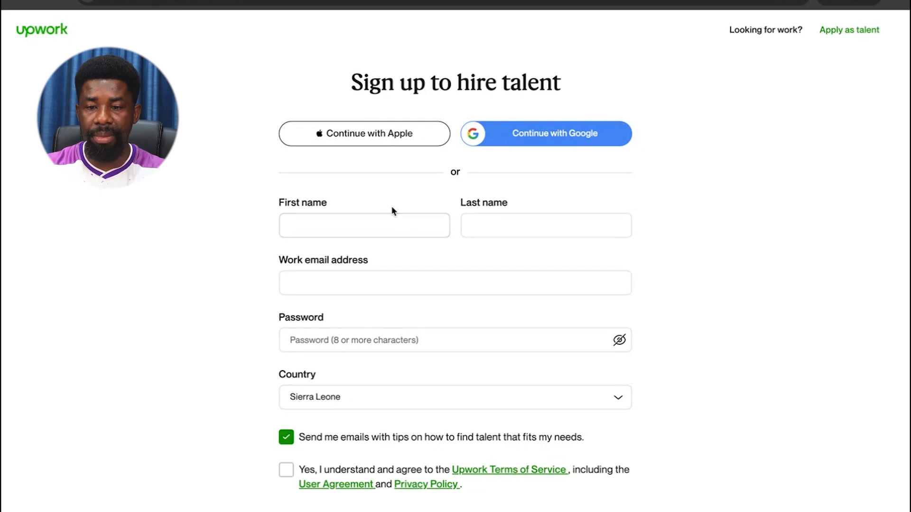
Enter the first name and an 11-character password in the sign-up form.
left_click(363, 222)
type("Test Jesse")
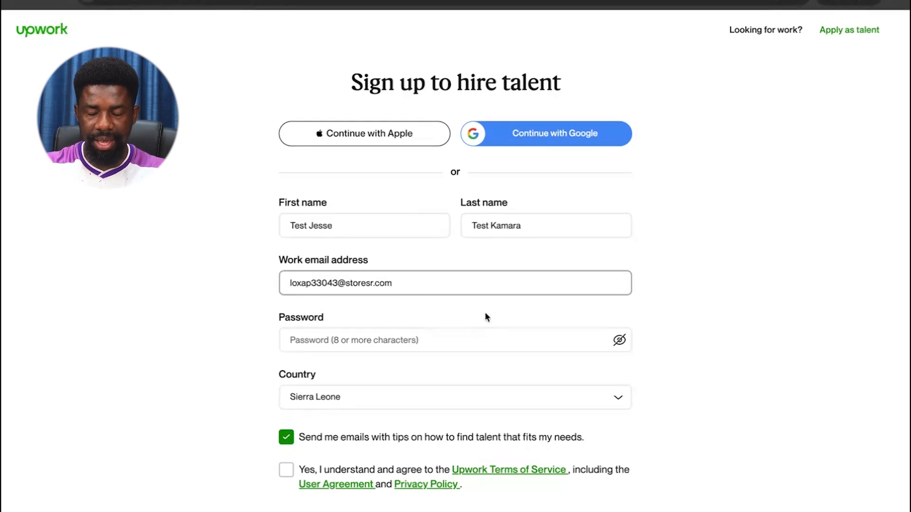
left_click(369, 340)
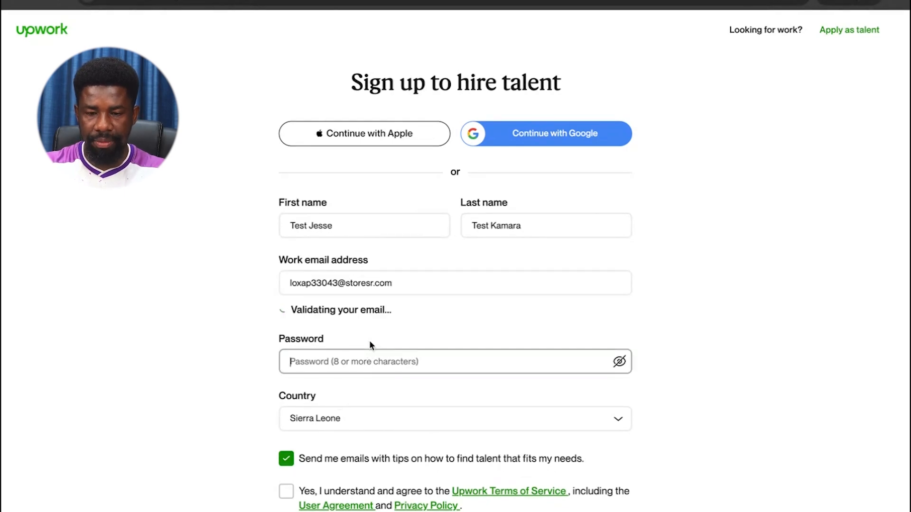
scroll(329, 350, "down", 3)
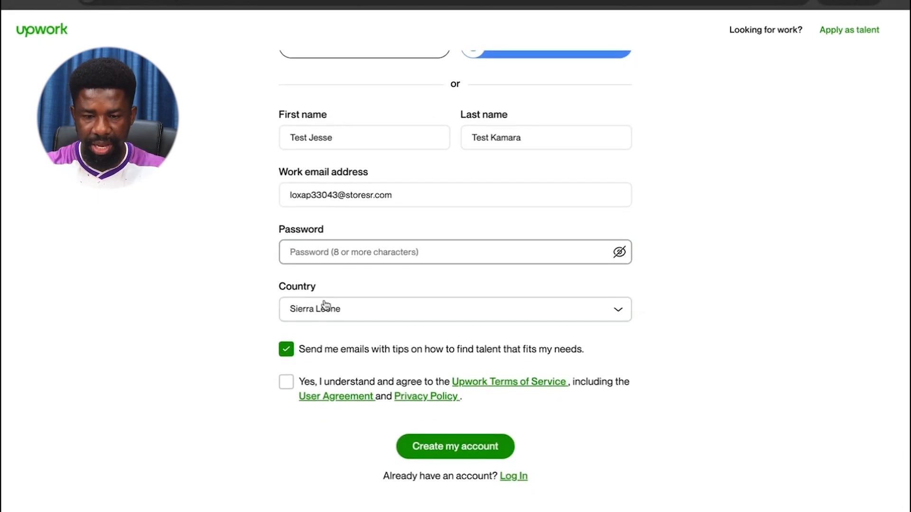
type("••")
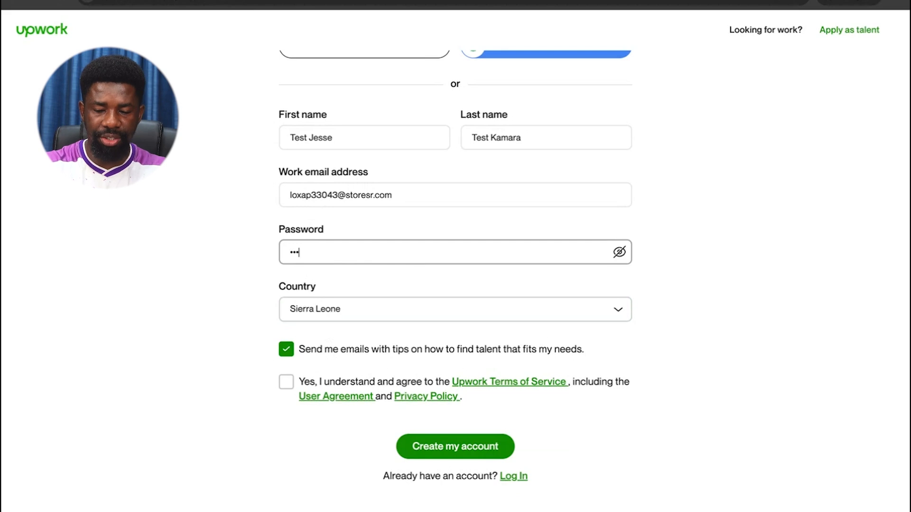
type("•")
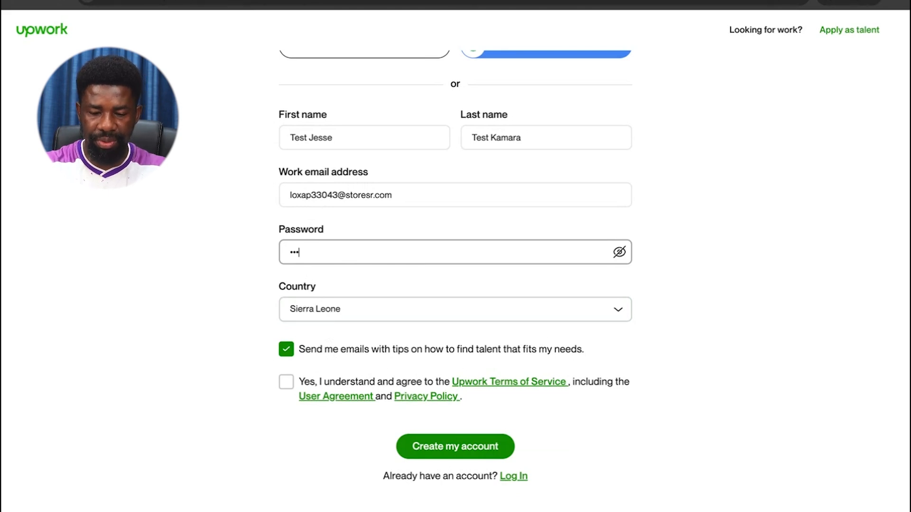
type("••••")
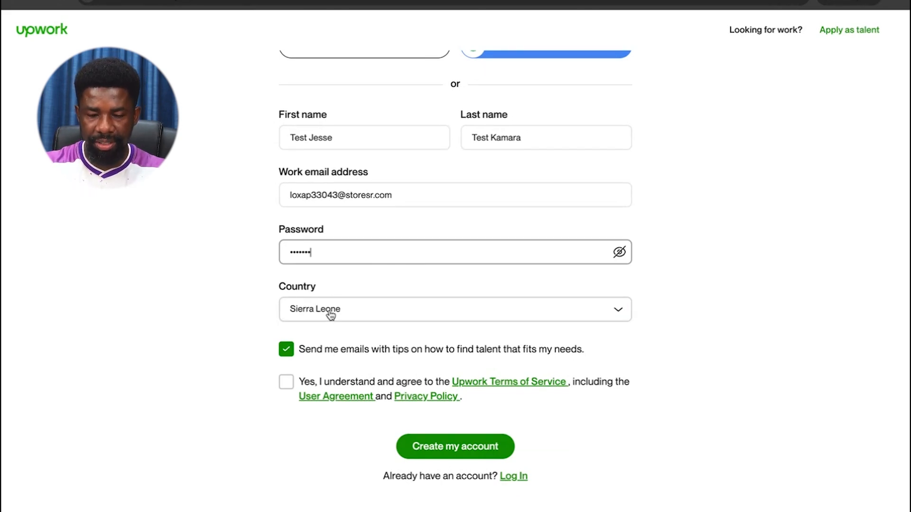
left_click(285, 381)
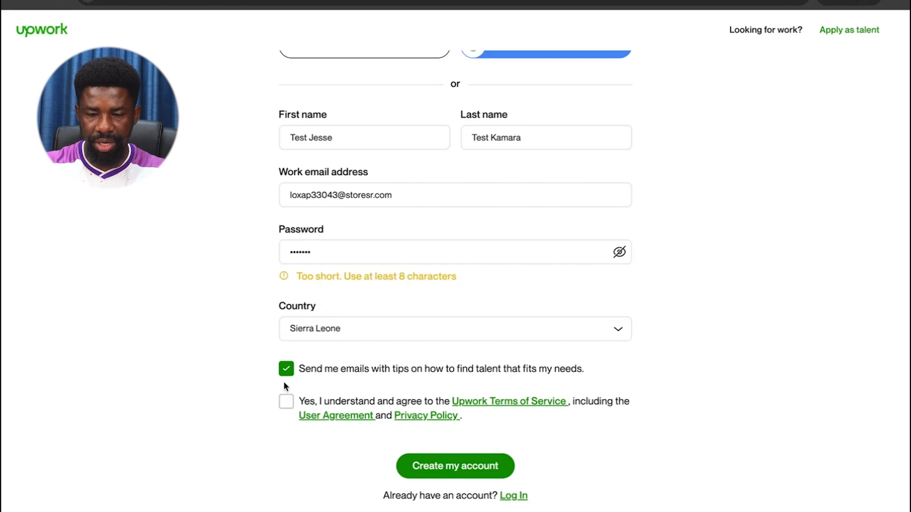
left_click(325, 248)
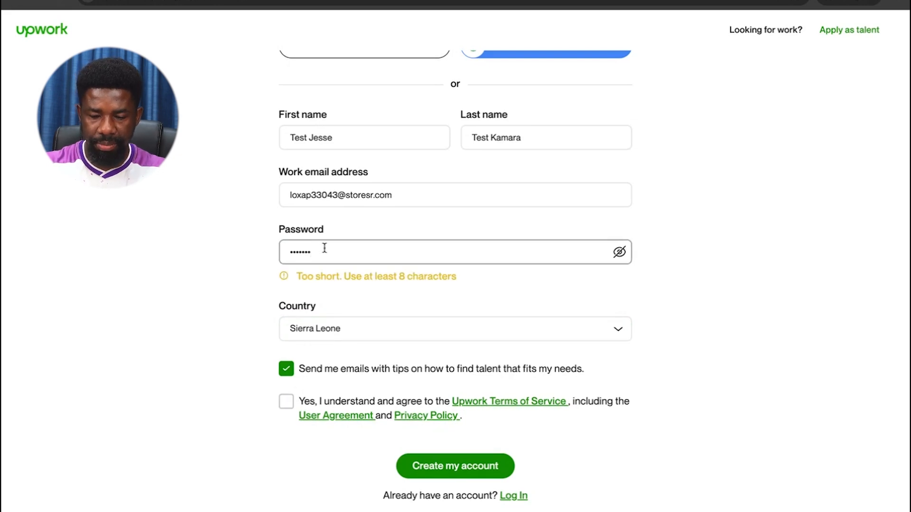
type("••••")
Opt out of hiring-tip emails, accept the Terms of Service and create the account.
left_click(364, 353)
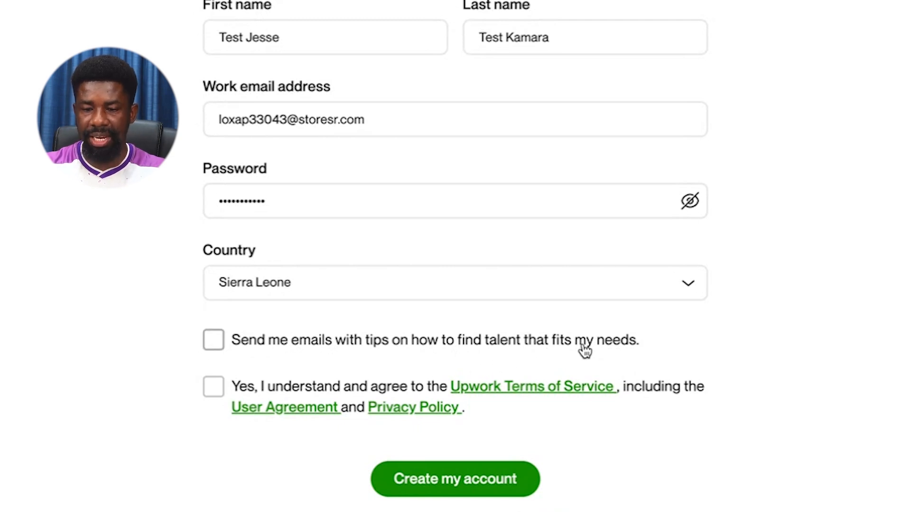
left_click(213, 388)
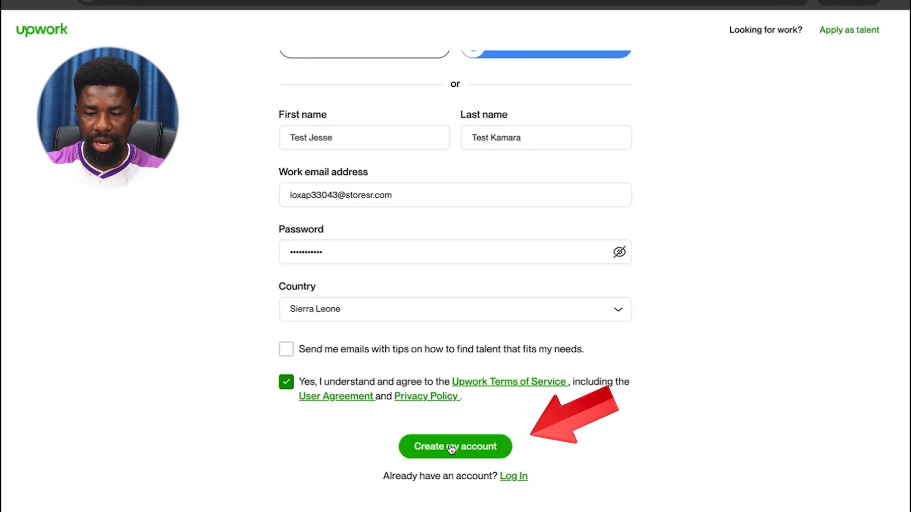
left_click(451, 448)
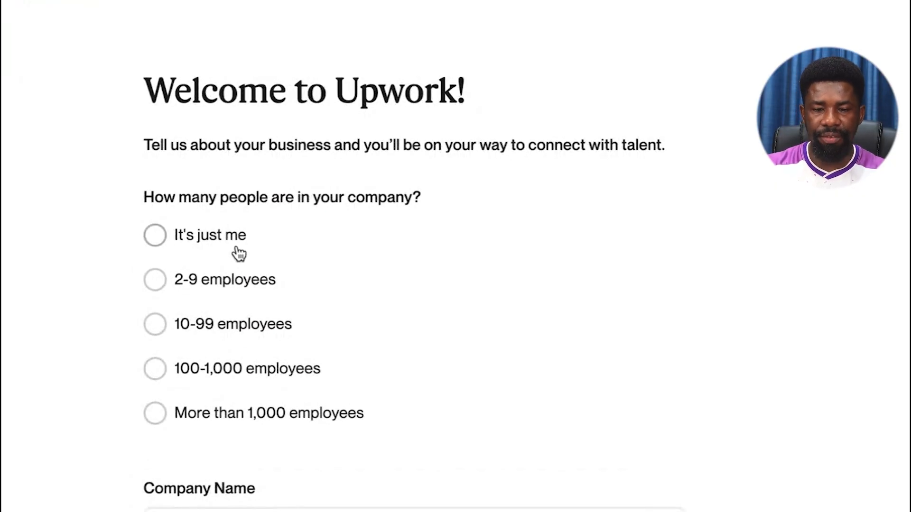
scroll(237, 254, "down", 1)
scroll(239, 254, "up", 2)
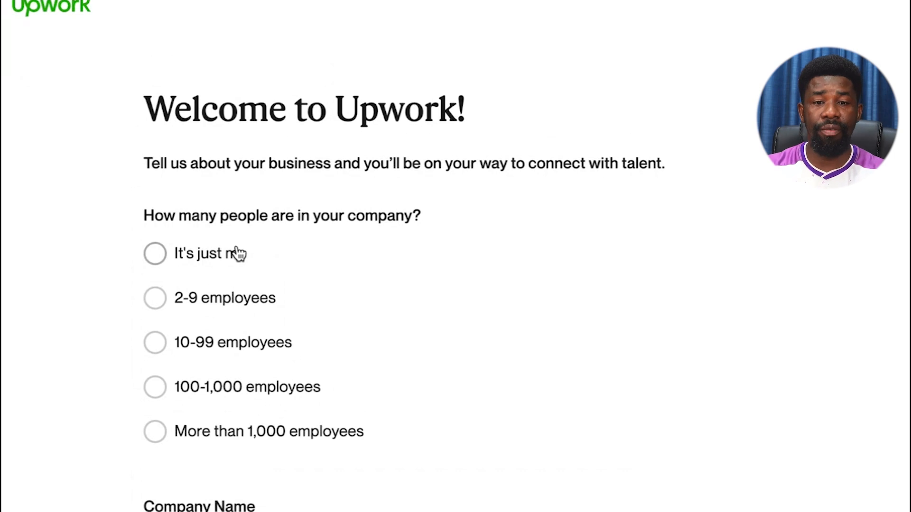
scroll(239, 254, "up", 1)
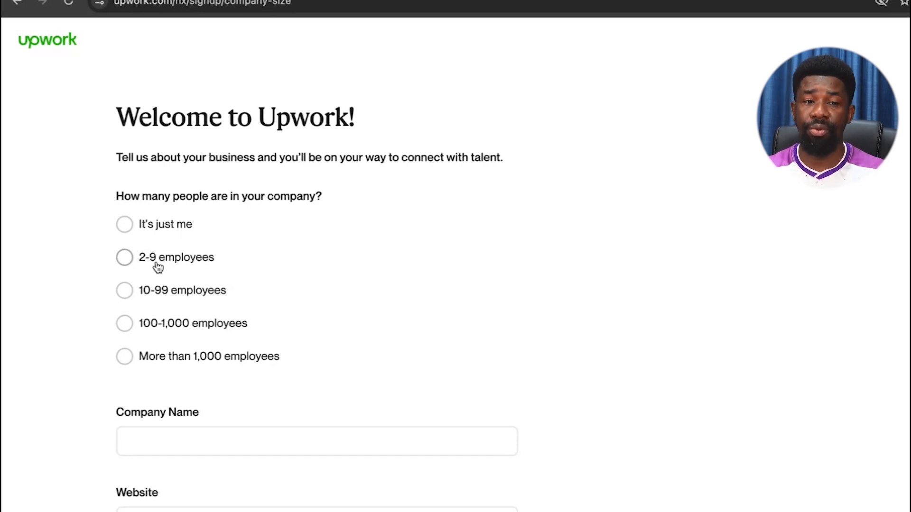
scroll(240, 245, "down", 1)
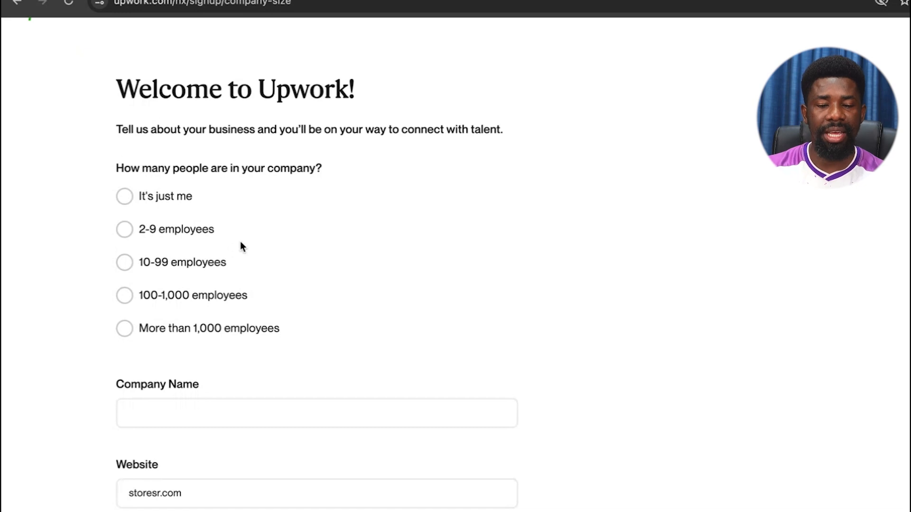
scroll(240, 246, "down", 2)
scroll(240, 245, "up", 3)
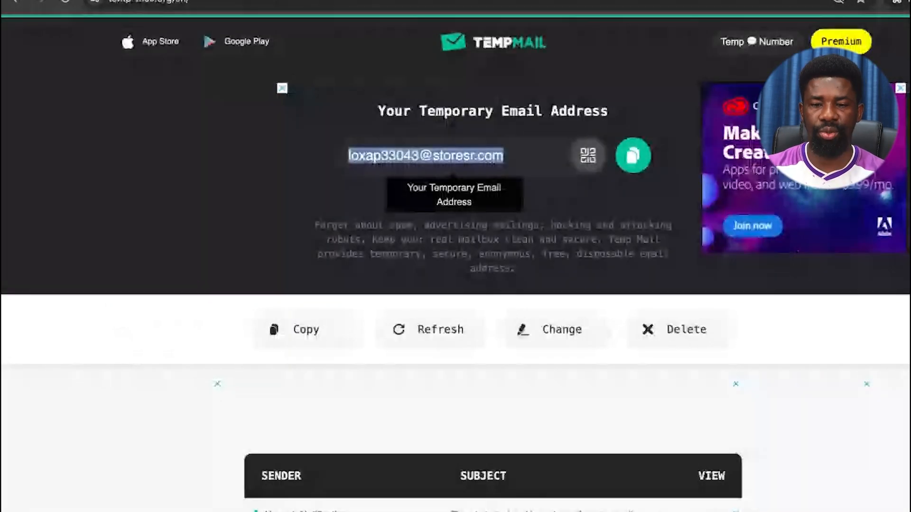
Open the Upwork message in the Temp Mail inbox and click Verify Email.
scroll(396, 244, "down", 6)
left_click(396, 243)
scroll(484, 258, "down", 9)
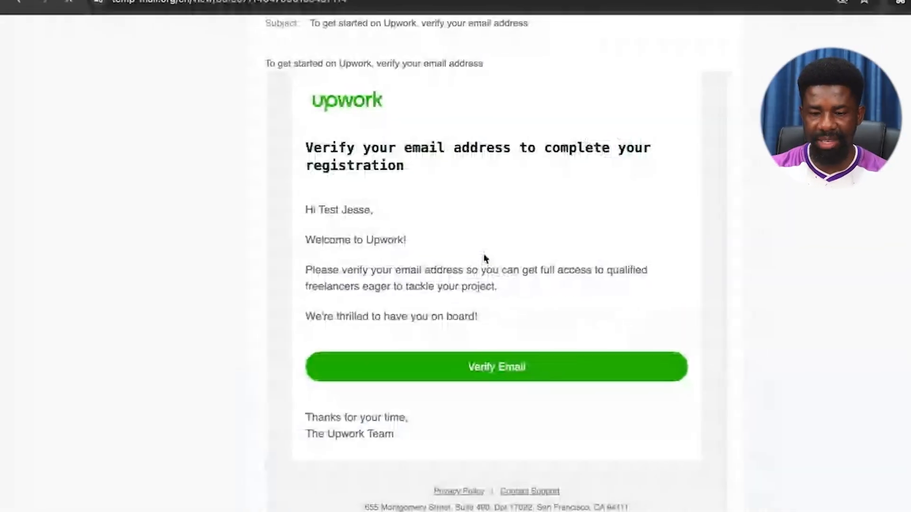
scroll(484, 258, "up", 1)
scroll(409, 285, "down", 3)
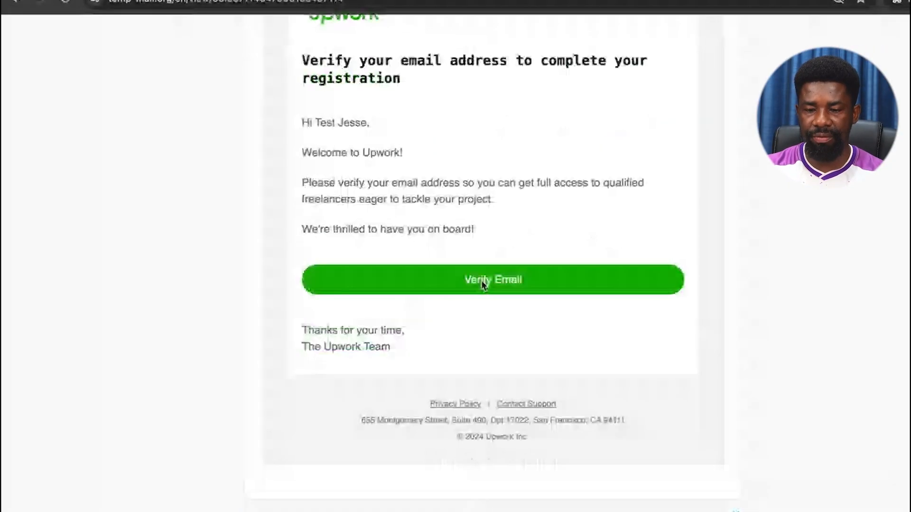
left_click(481, 281)
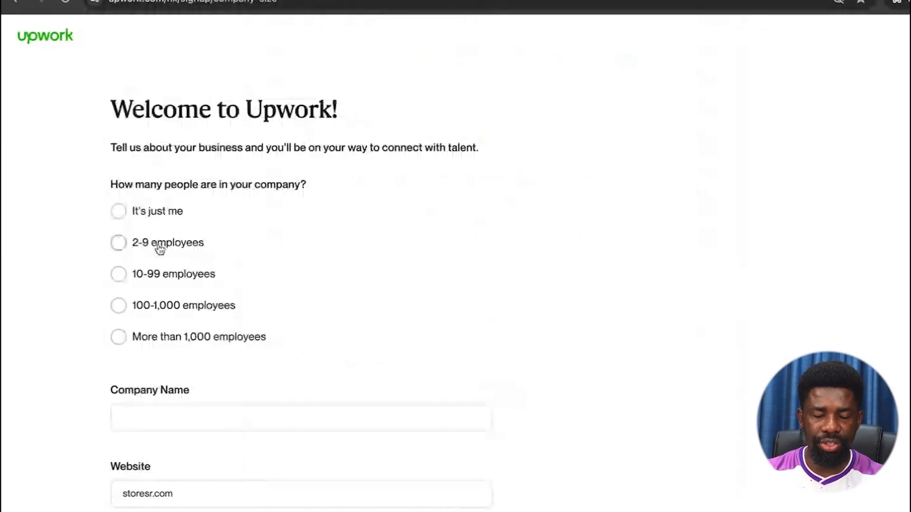
Choose 2-9 employees as the company size and type in the company name.
left_click(159, 218)
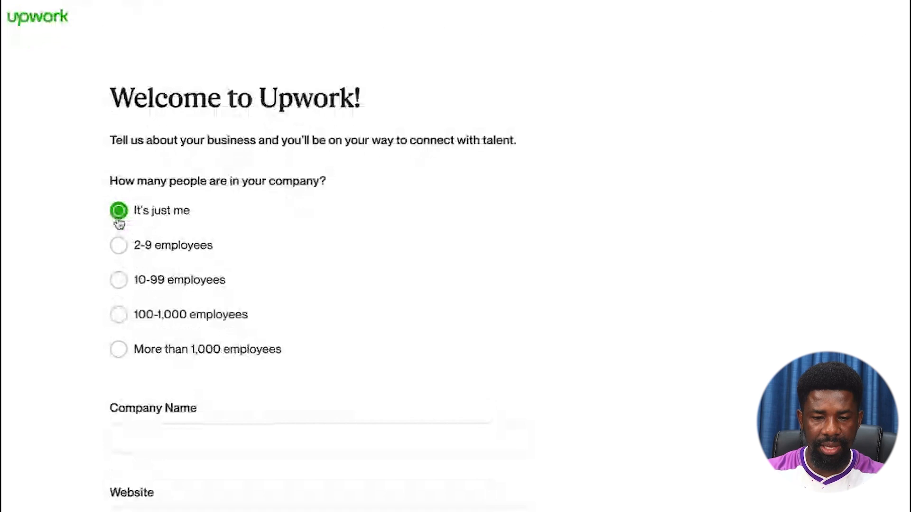
left_click(157, 249)
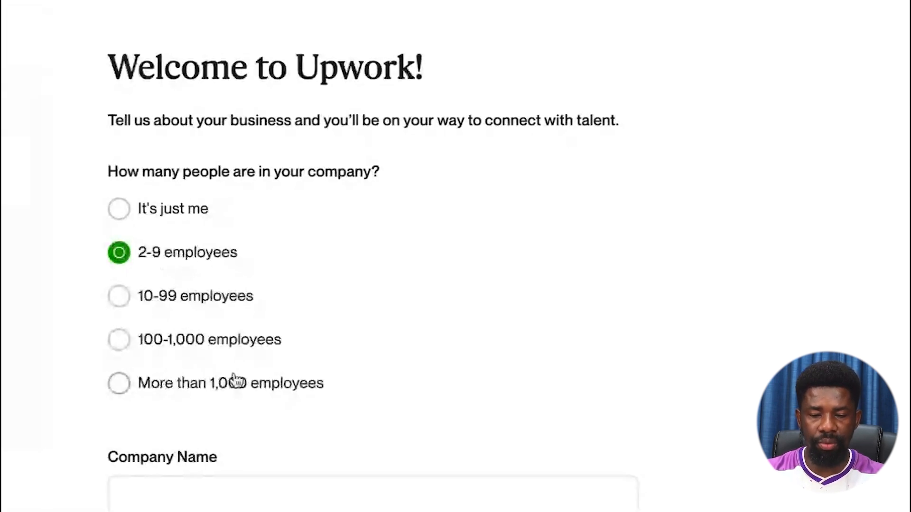
scroll(275, 342, "down", 5)
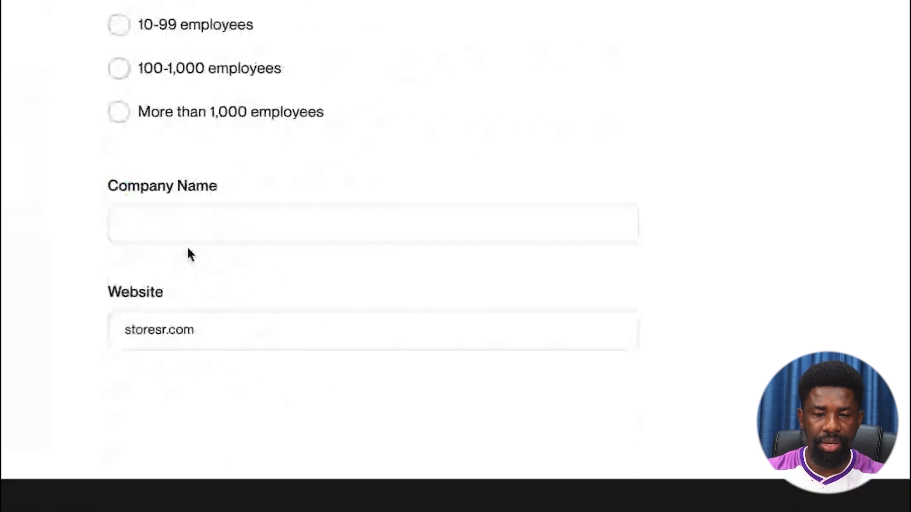
left_click(170, 227)
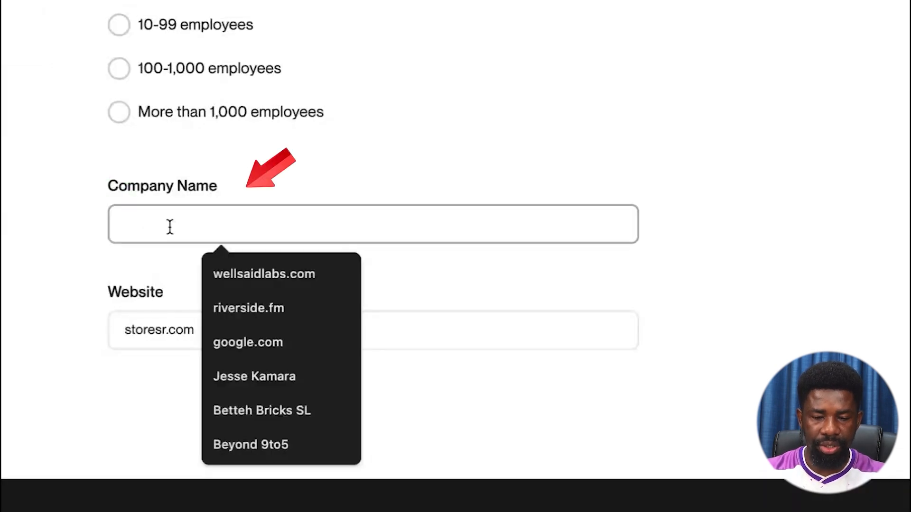
type("T")
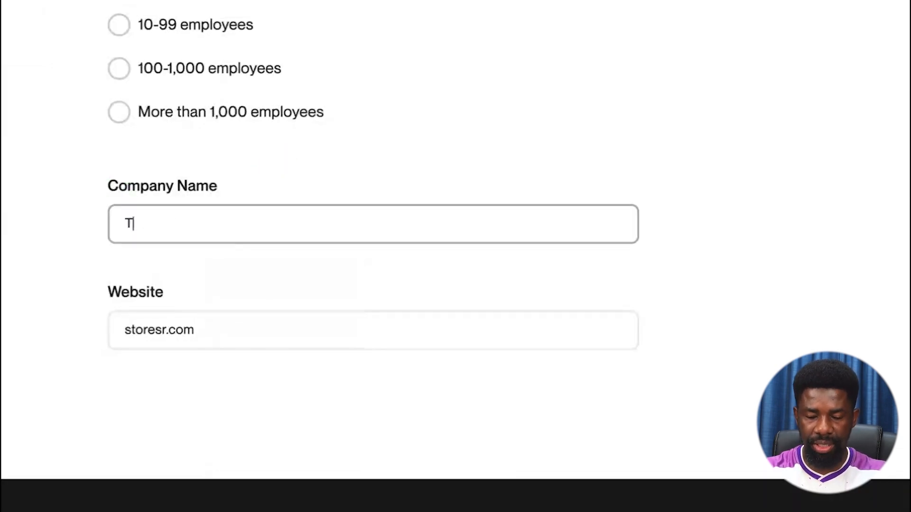
type("est Jesse")
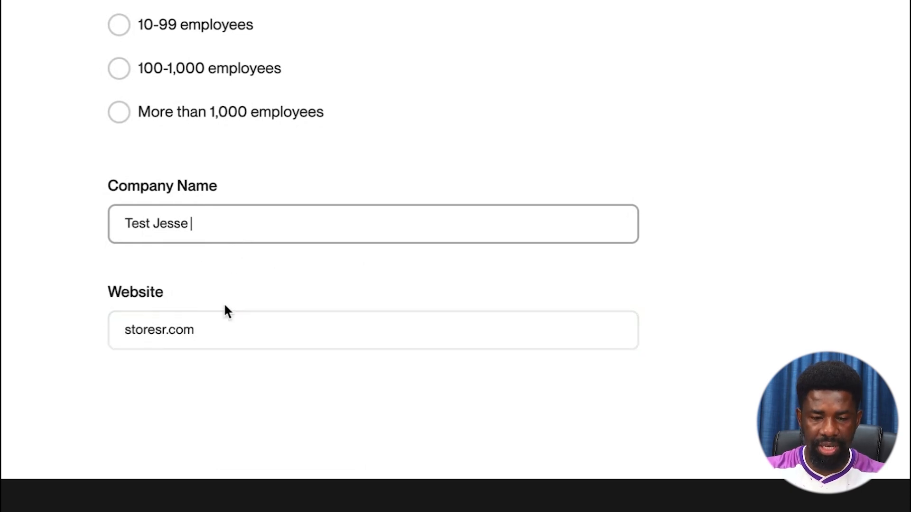
scroll(234, 292, "up", 5)
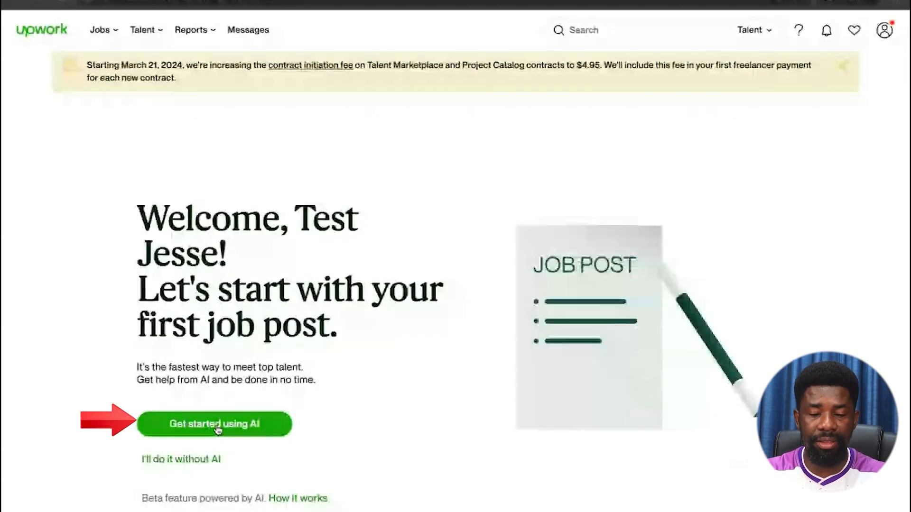
Start the job post with the 'Get started using AI' option.
left_click(218, 425)
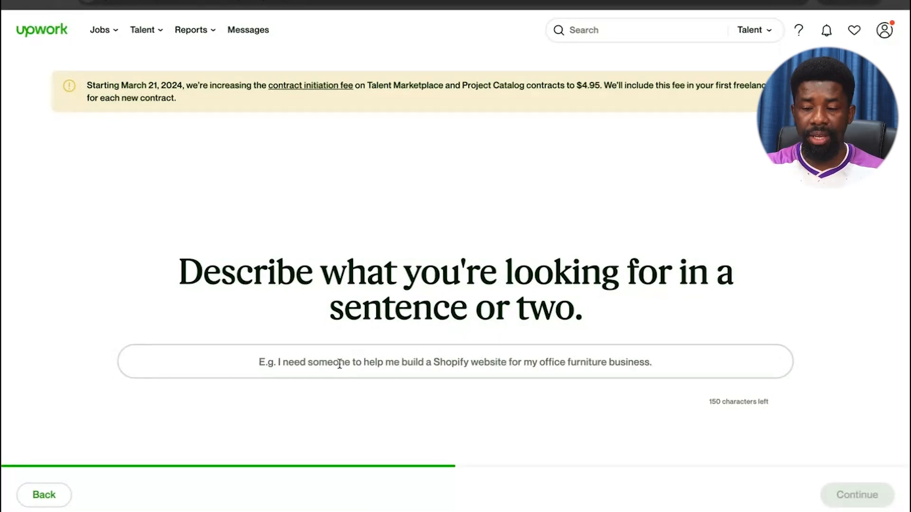
Type 'I am looking for a virtual assistant to manage my calendar and emails' as the description.
left_click(292, 361)
type("I am looking for a")
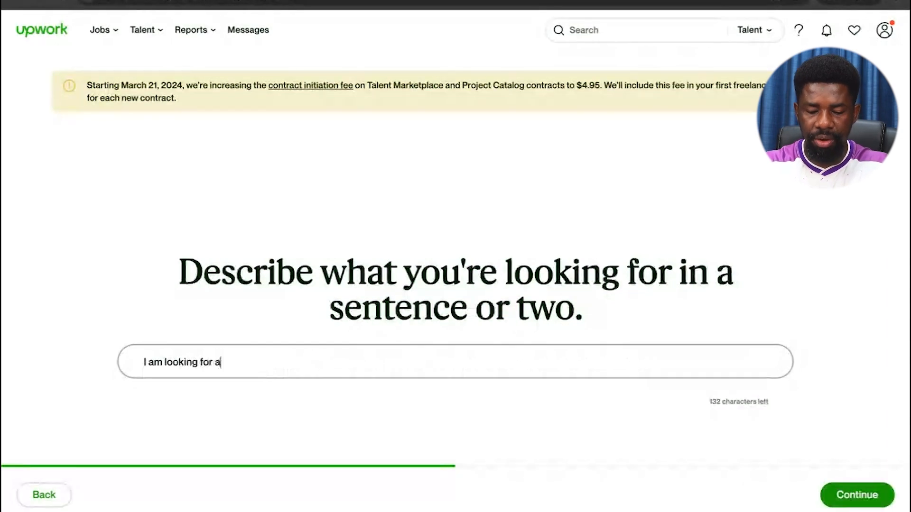
type(" virt")
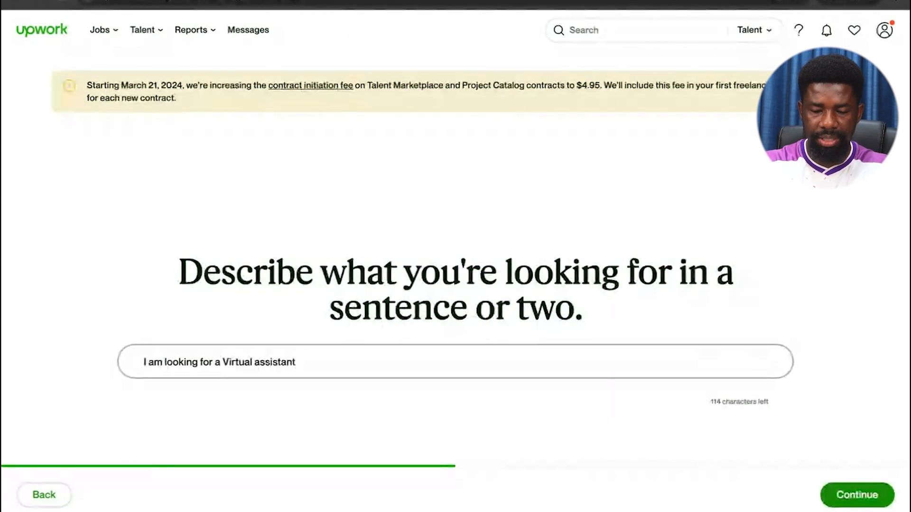
type("to manage ")
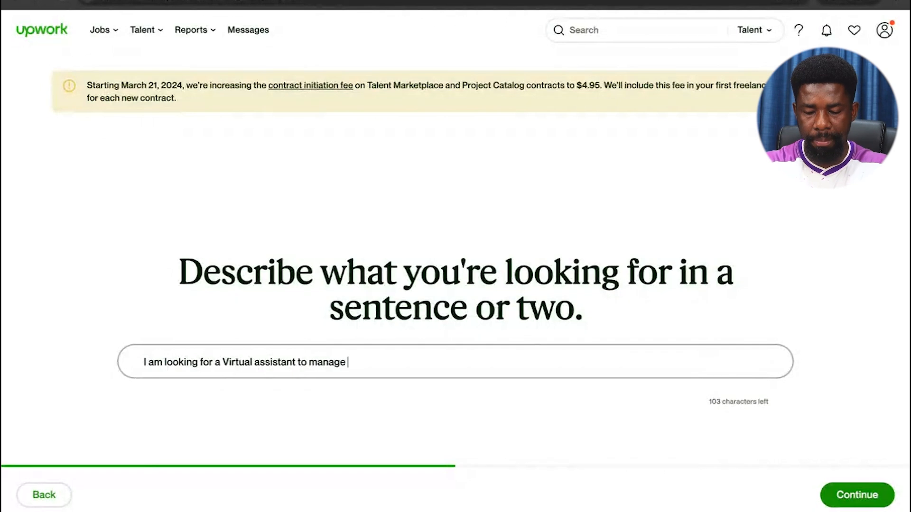
type("my calendar and e")
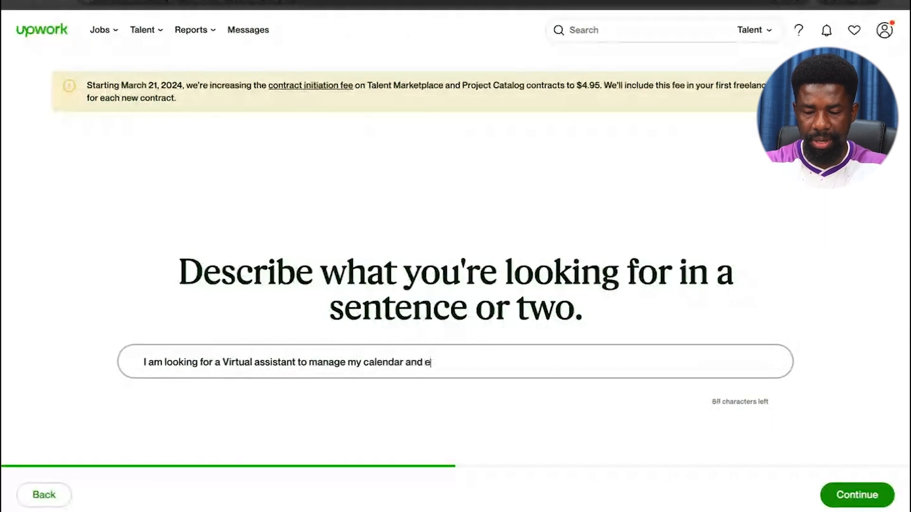
type("mails")
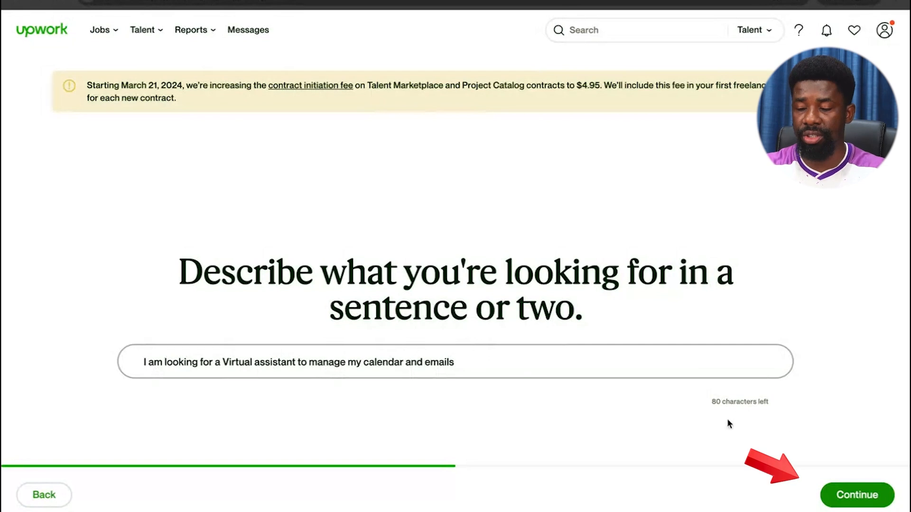
Continue past the description and pick Fixed price on the budget step.
left_click(849, 494)
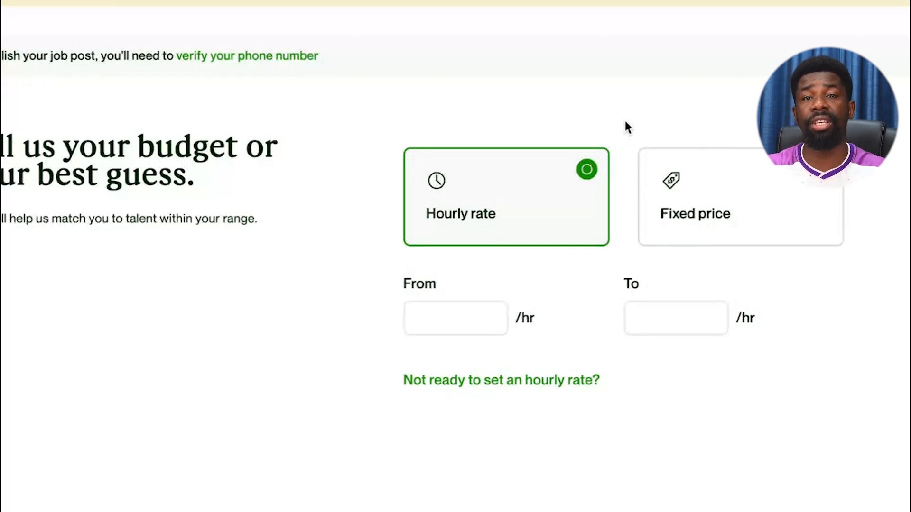
left_click(696, 183)
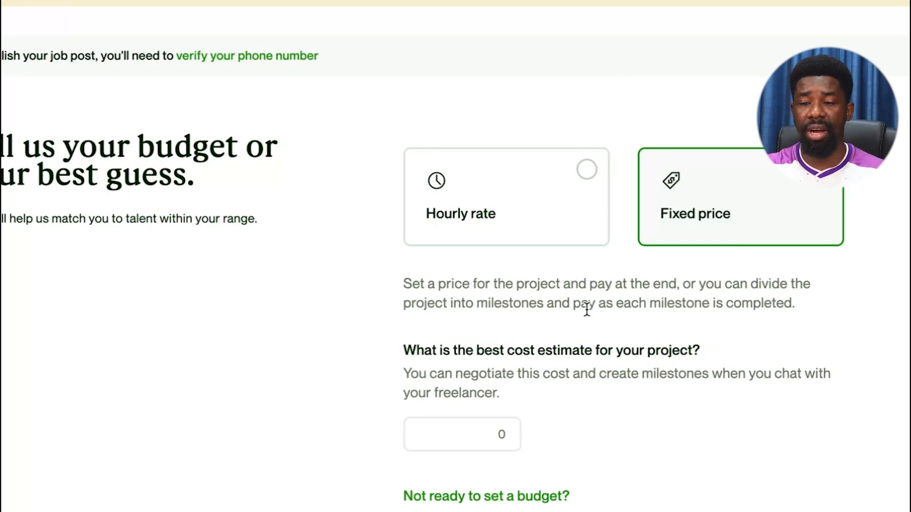
Enter a fixed-price cost estimate of 1200, then correct it to $1,000.00.
left_click(481, 431)
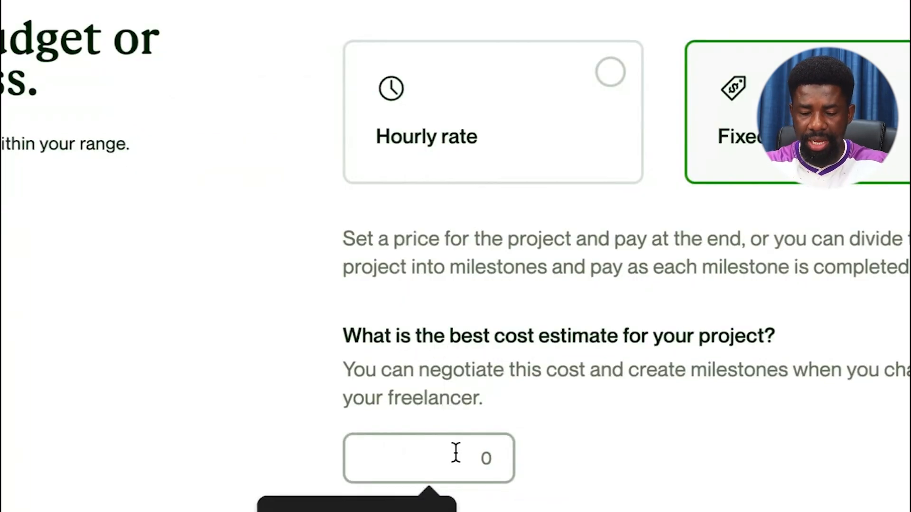
type("1200")
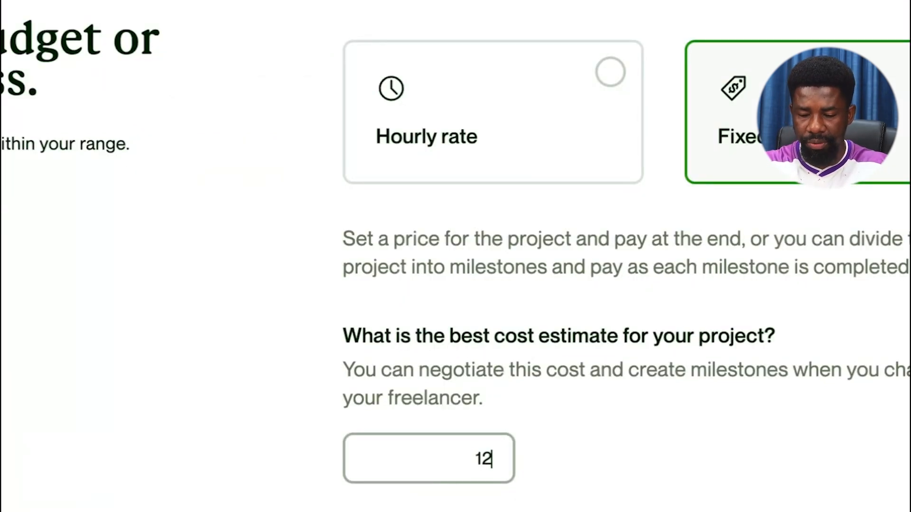
left_click(536, 458)
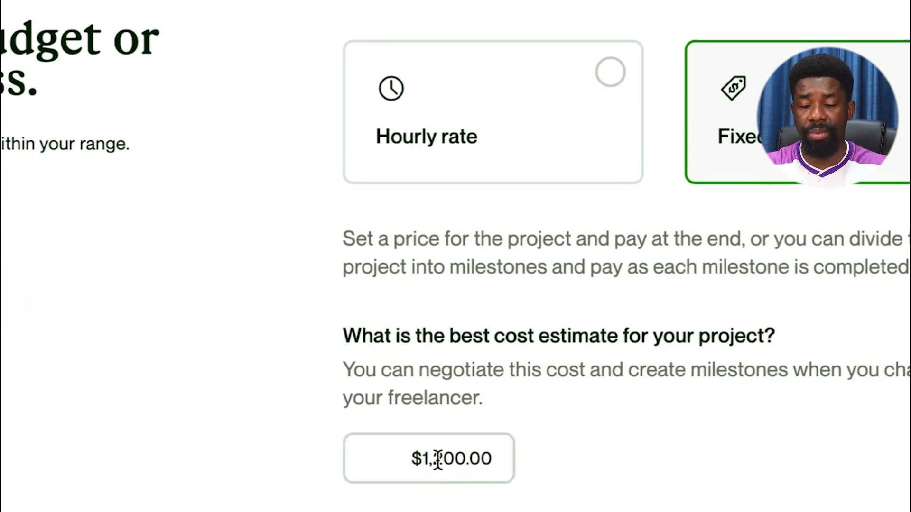
left_click(463, 459)
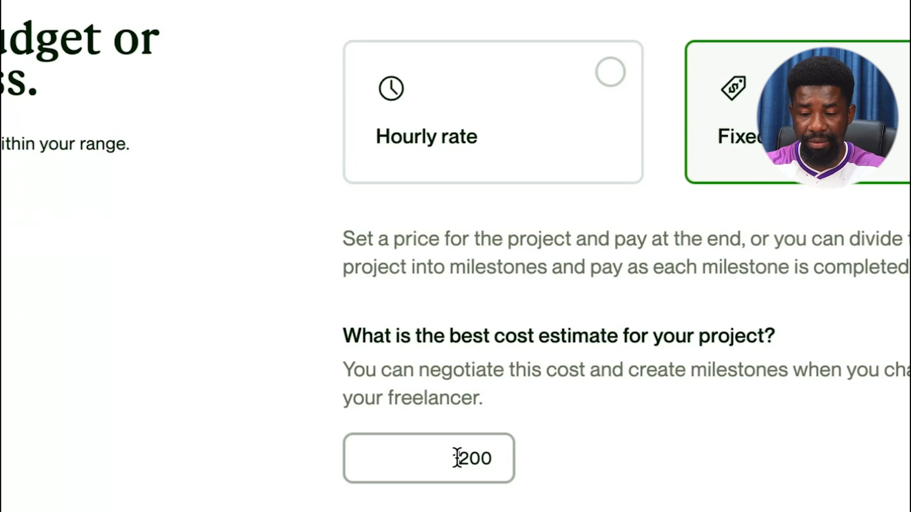
key("BackSpace")
key("BackSpace")
key("BackSpace")
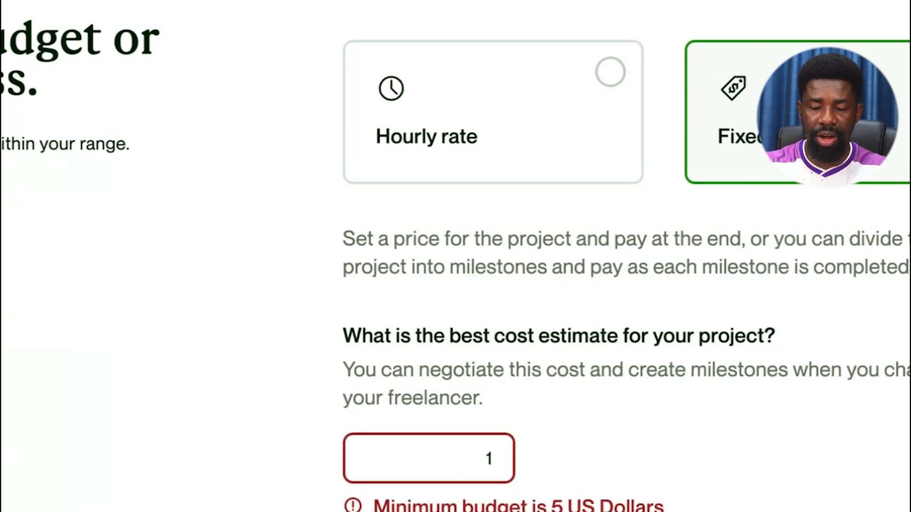
type("000")
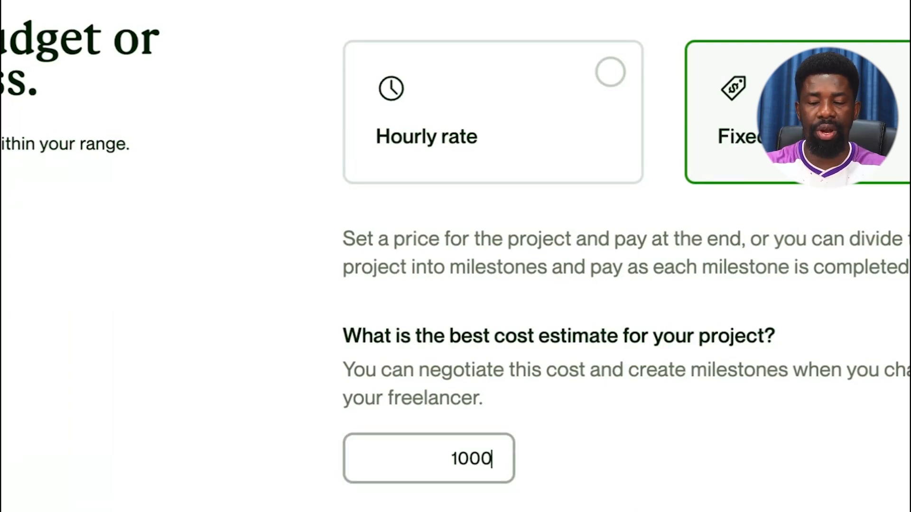
left_click(554, 446)
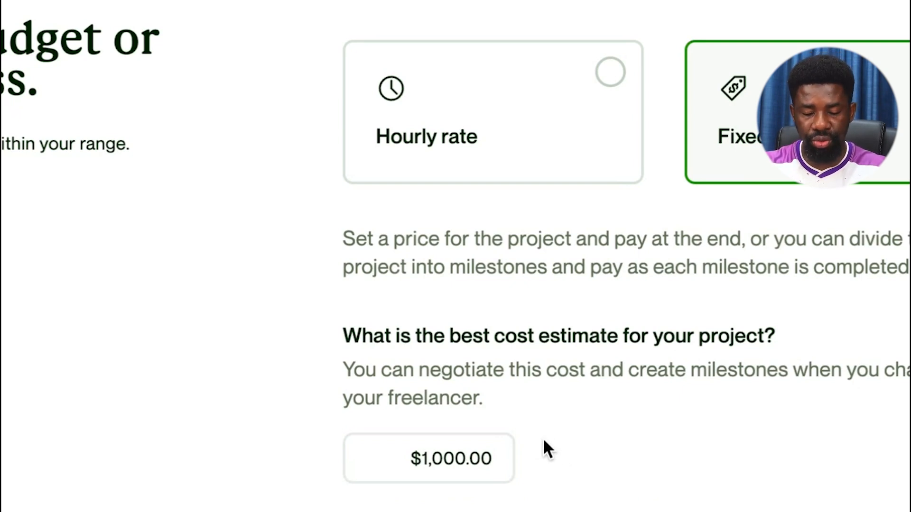
Switch to an hourly rate of $5 to $12 per hour and continue to review.
left_click(513, 164)
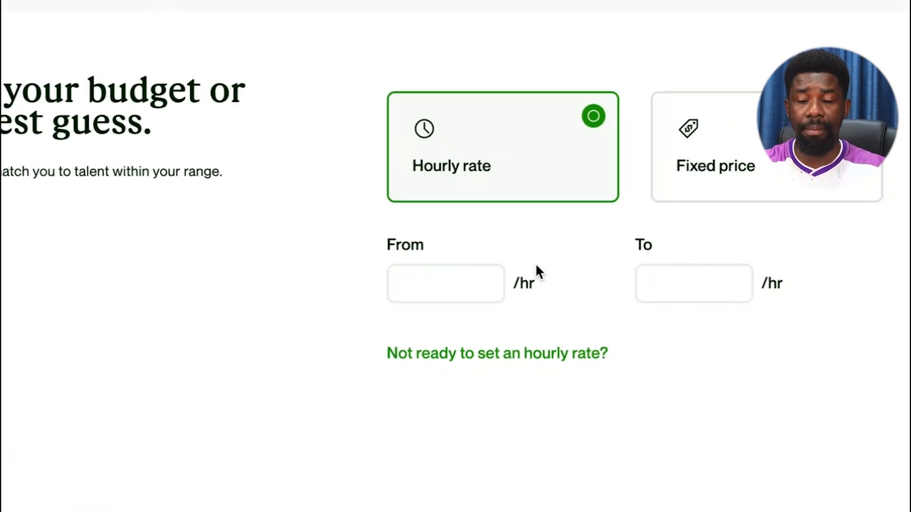
left_click(453, 287)
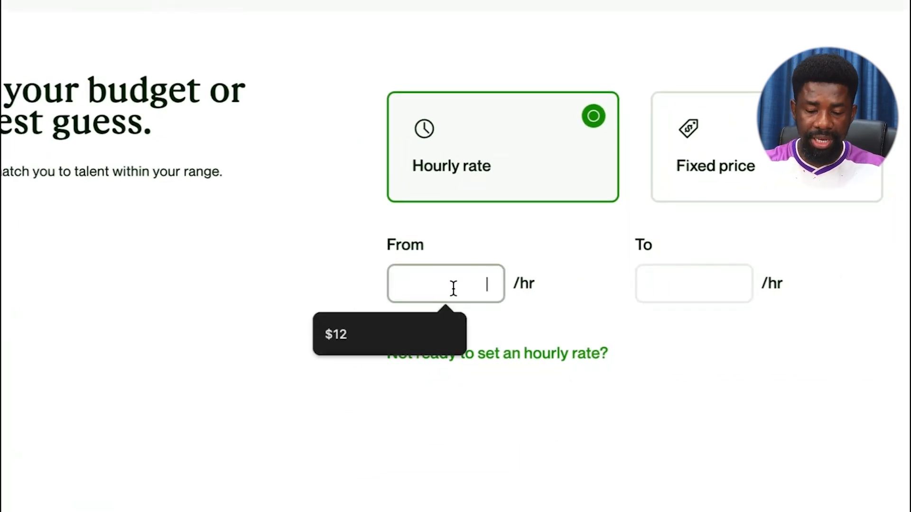
type("5")
left_click(675, 291)
type("12")
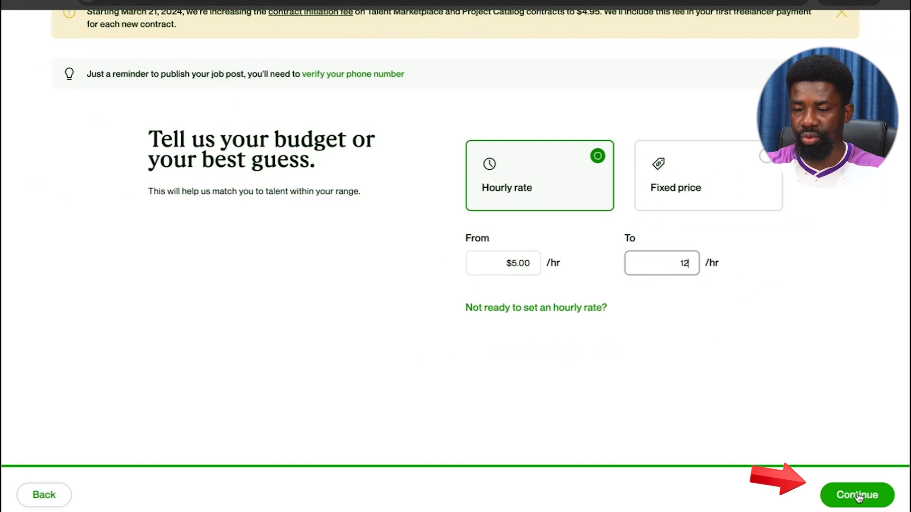
left_click(858, 495)
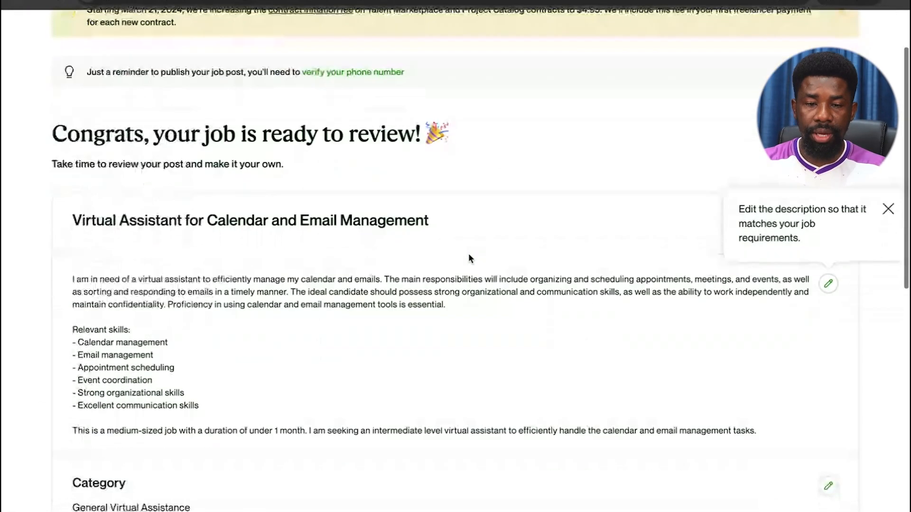
Dismiss the tip about editing the description on the review page.
scroll(469, 256, "down", 1)
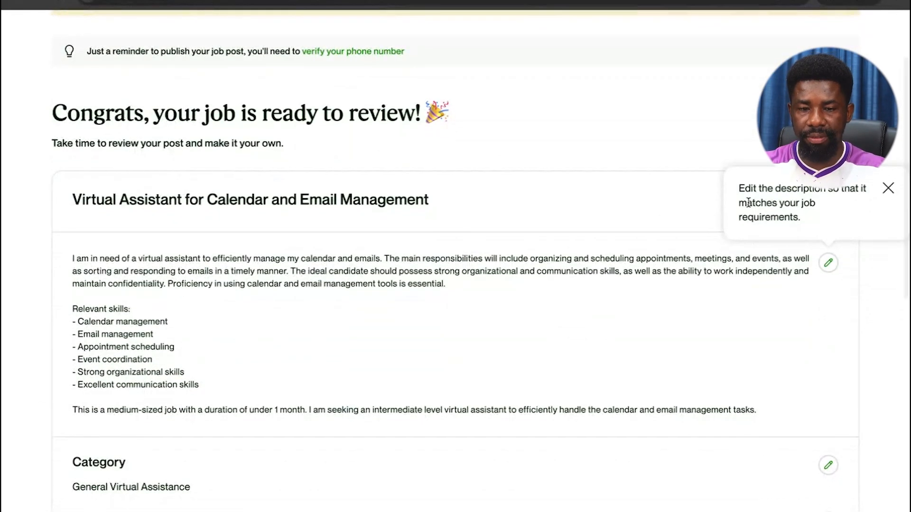
left_click(888, 189)
scroll(498, 152, "up", 3)
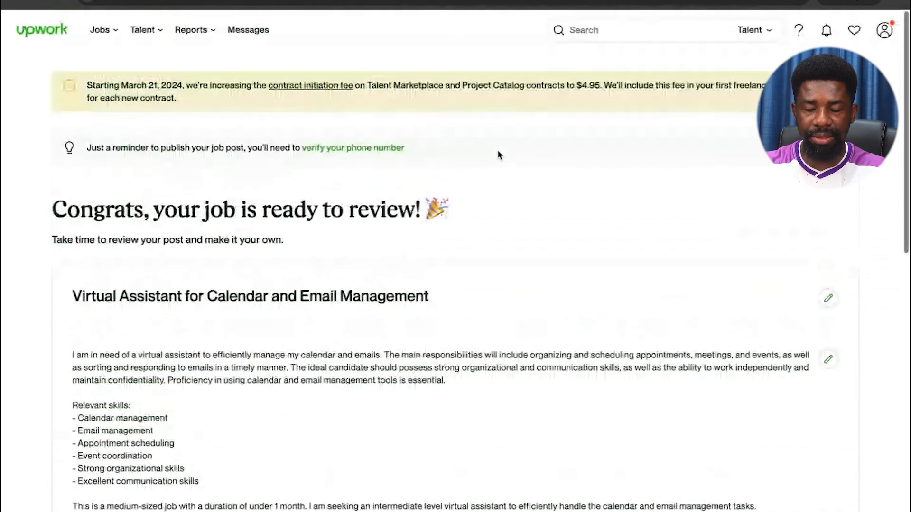
scroll(498, 154, "down", 2)
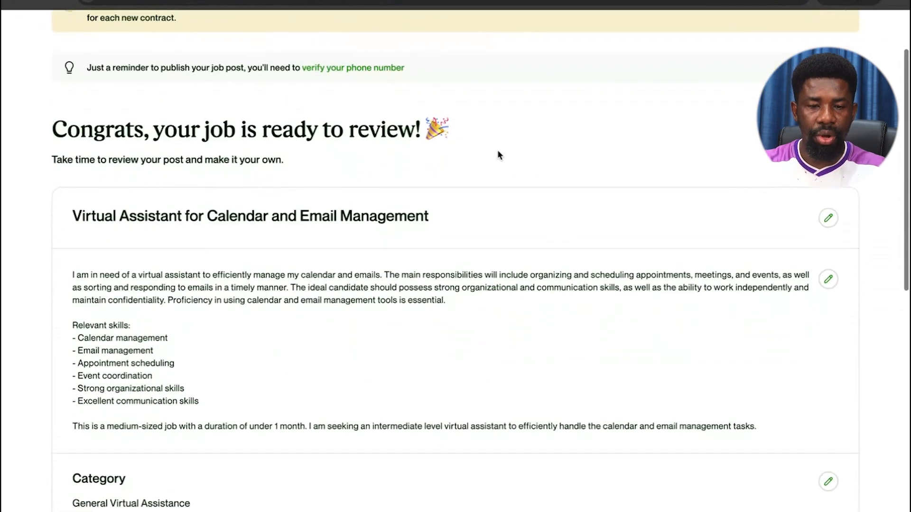
scroll(498, 155, "down", 3)
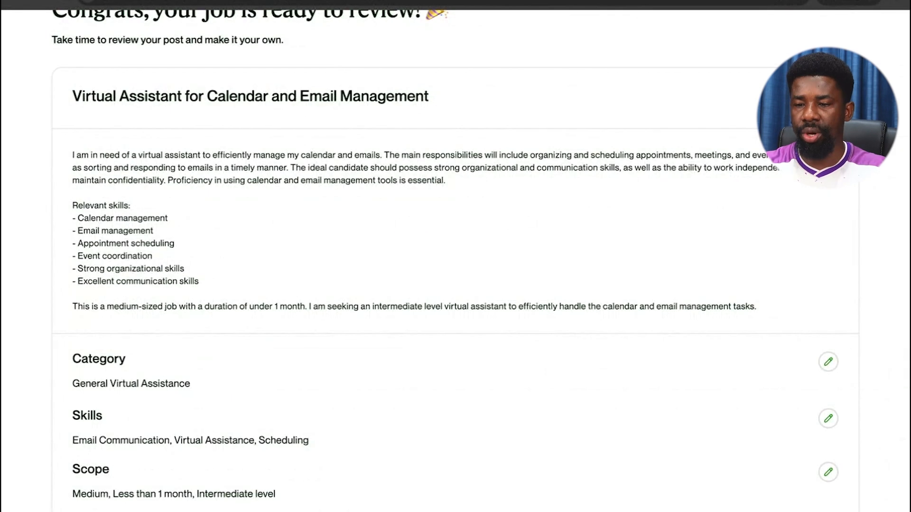
Rename the job to 'General Virtual Assistant for Calendar and Email Management' and save the title.
left_click(828, 99)
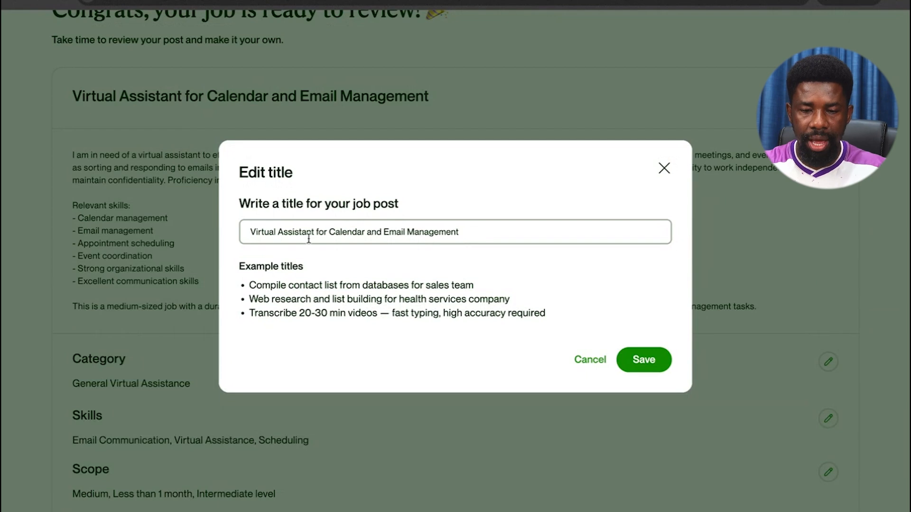
key("Home")
type("General")
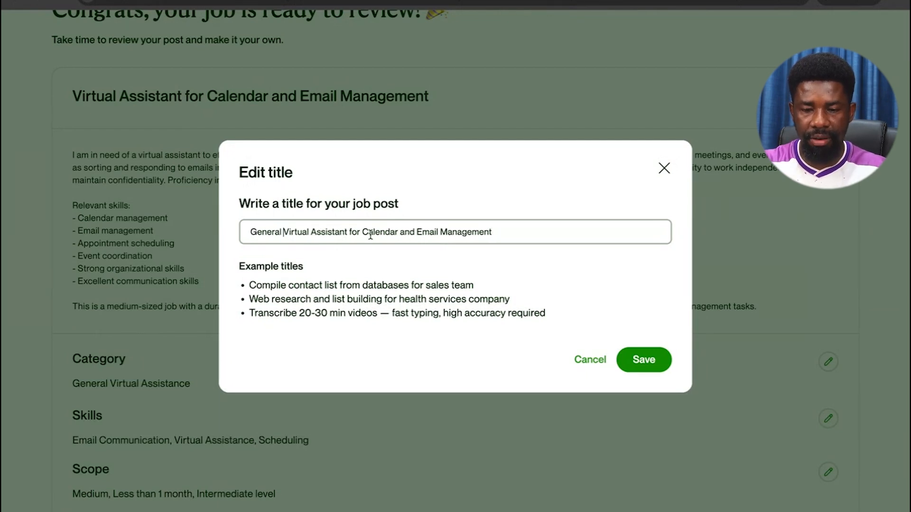
left_click(643, 361)
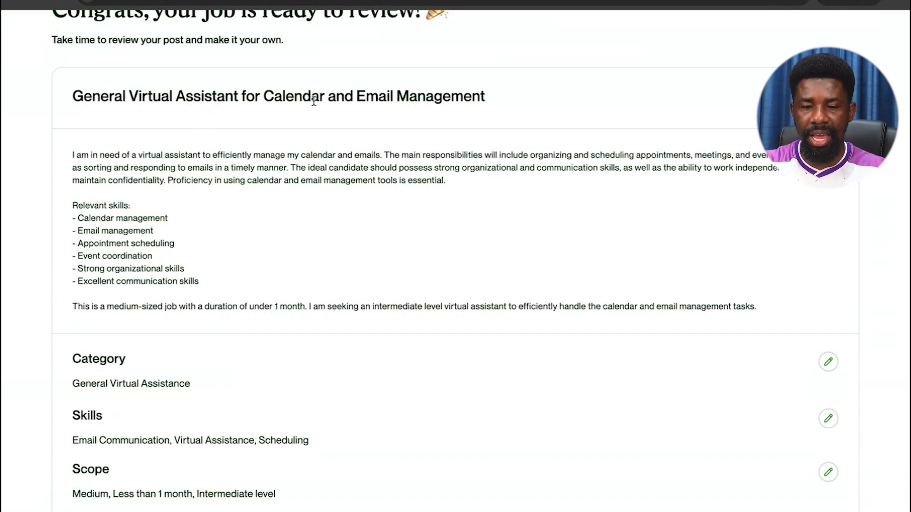
scroll(147, 190, "down", 1)
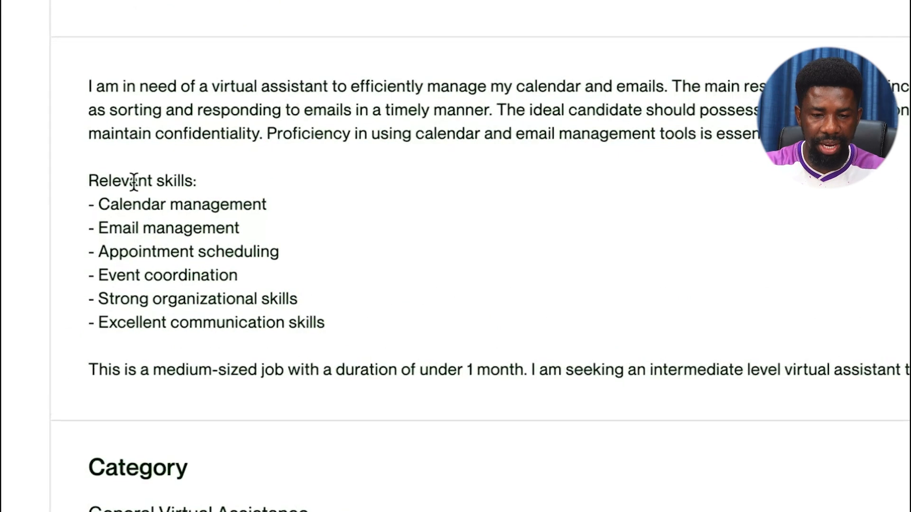
scroll(111, 245, "down", 3)
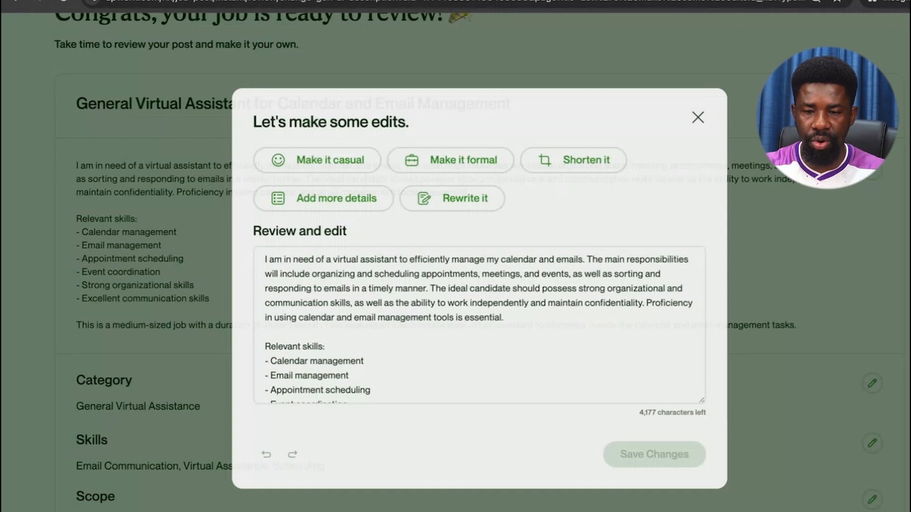
Change the 'Event coordination' skill to 'Event management'.
scroll(513, 252, "down", 3)
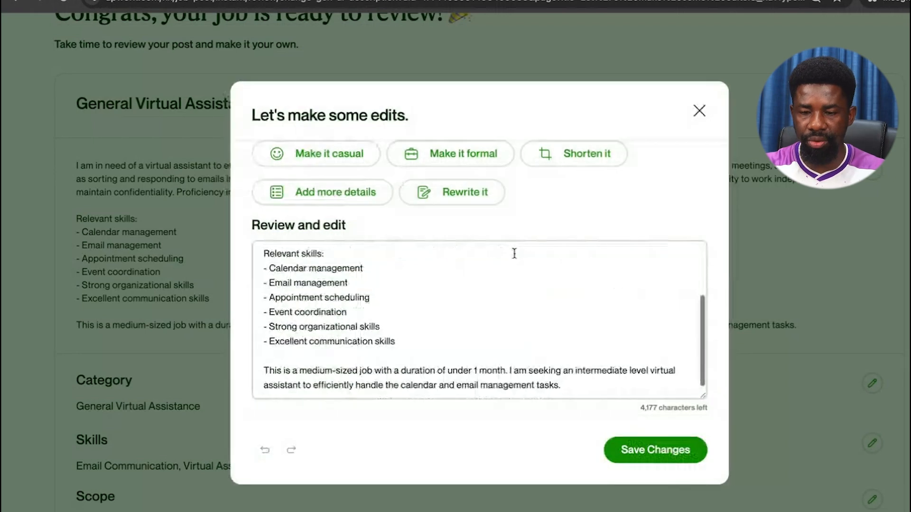
scroll(508, 255, "up", 3)
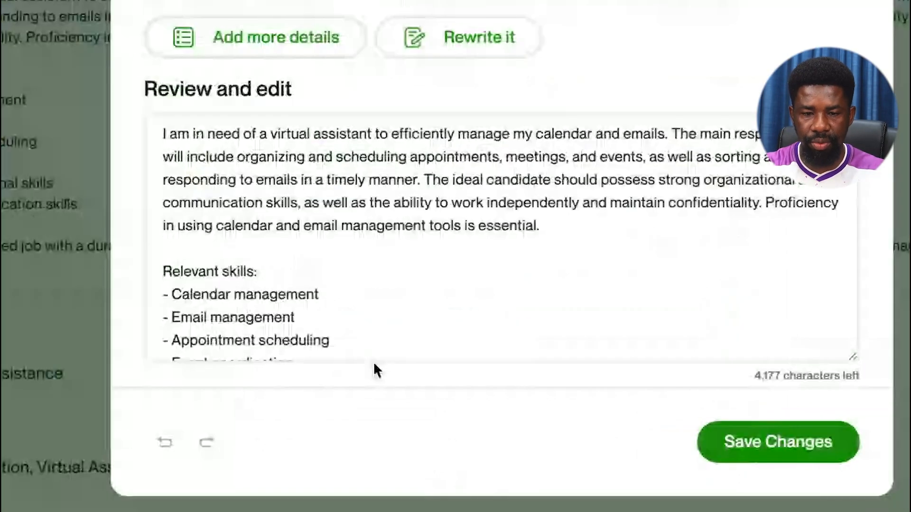
scroll(272, 194, "down", 3)
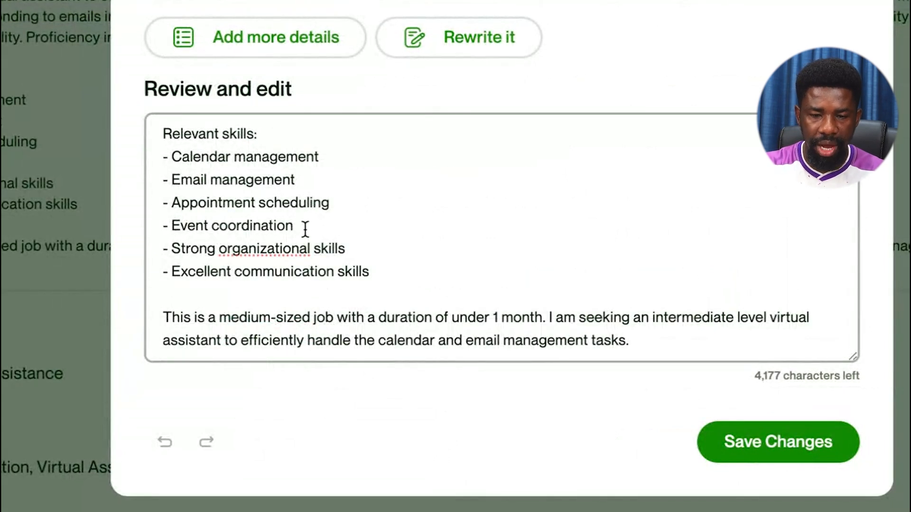
left_click_drag(305, 228, 212, 227)
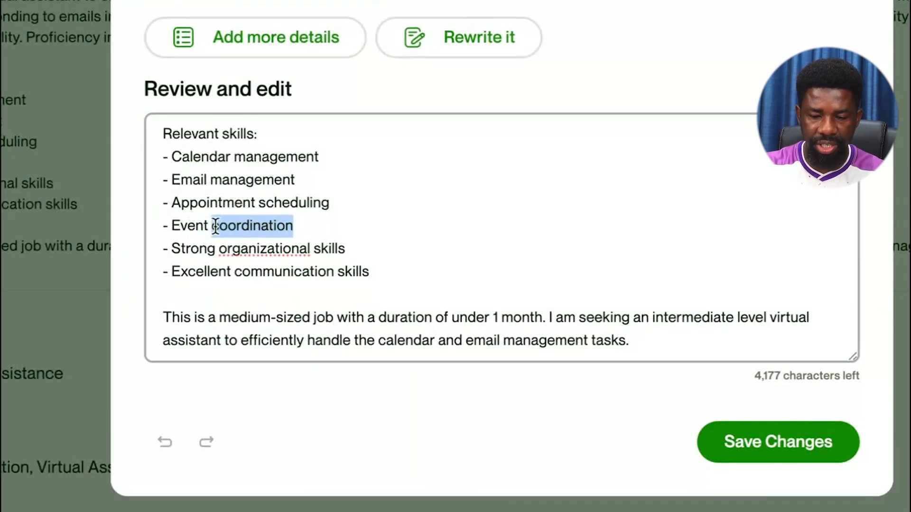
key("BackSpace")
type("management")
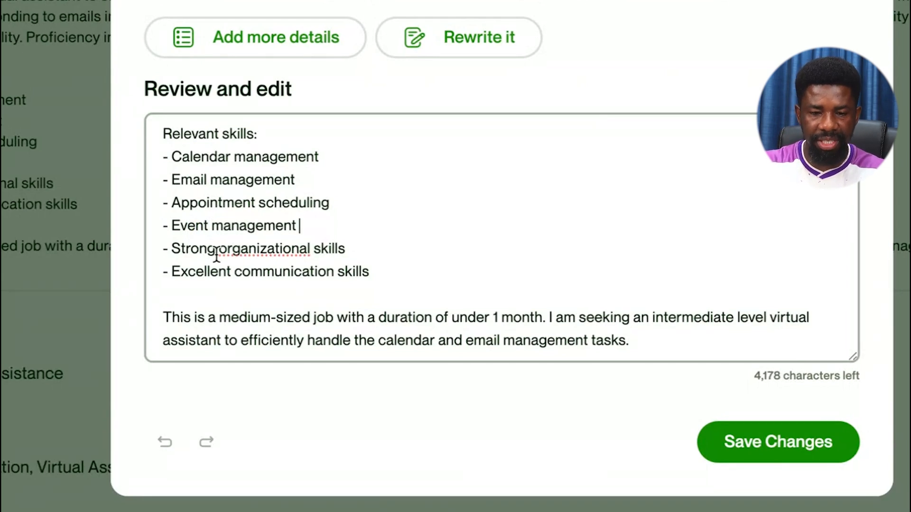
Add a new bullet '- Added bullet point' after the last skill.
left_click(267, 249)
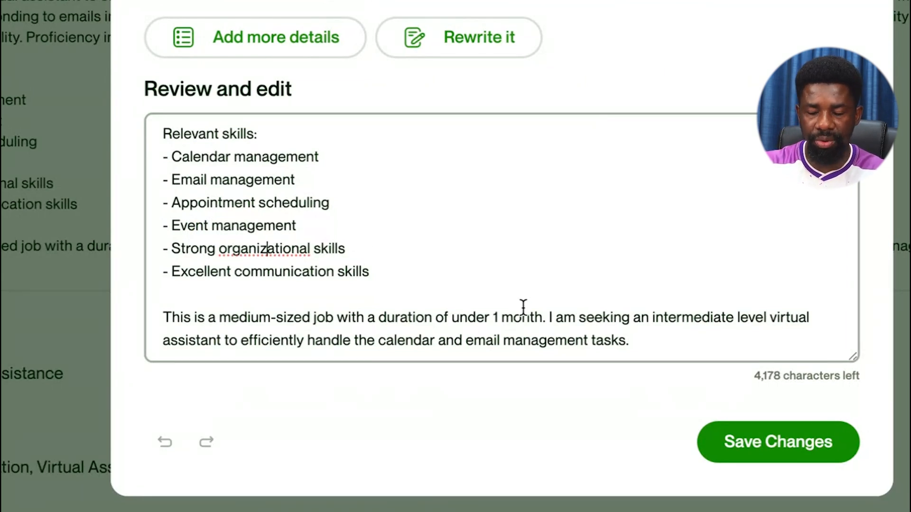
left_click(373, 271)
key("Return")
key("Return")
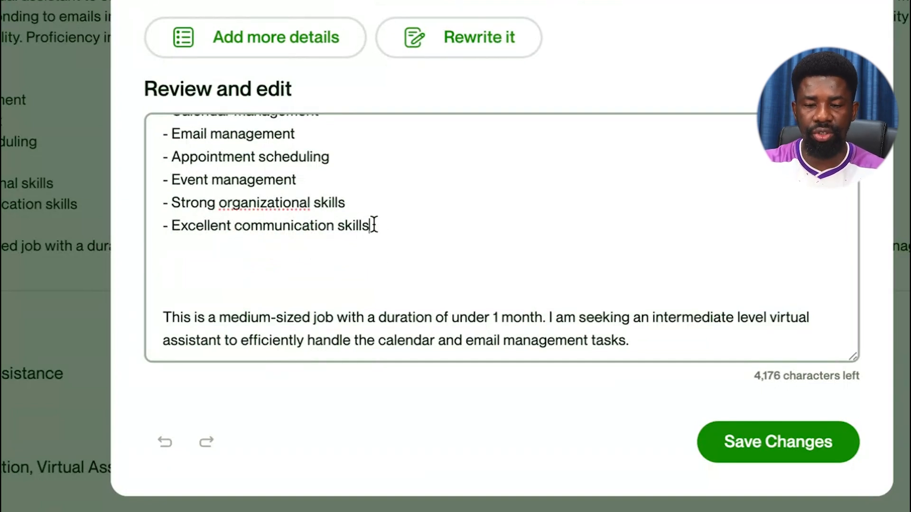
key("Return")
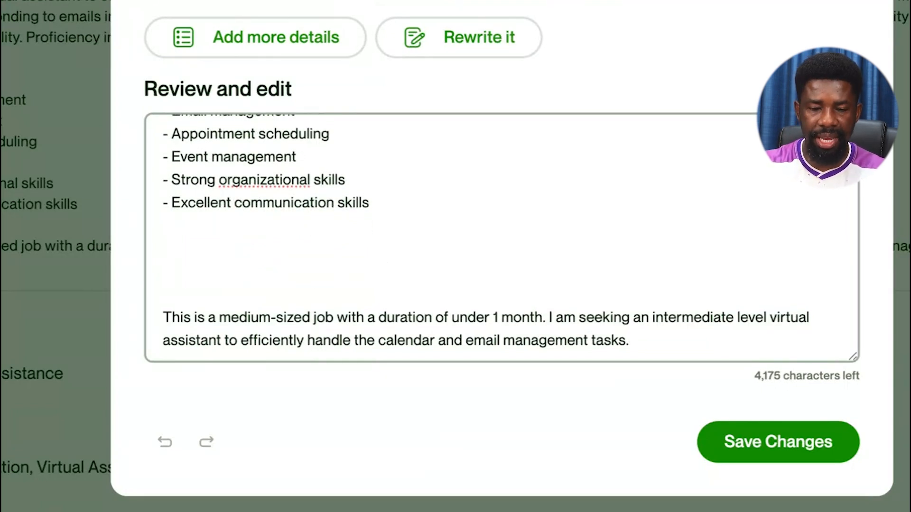
type("- ")
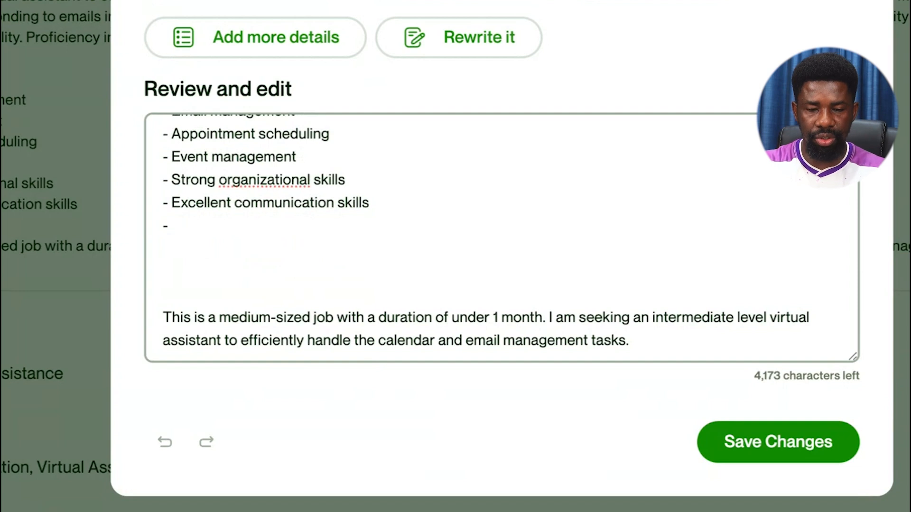
type("Added bullet point")
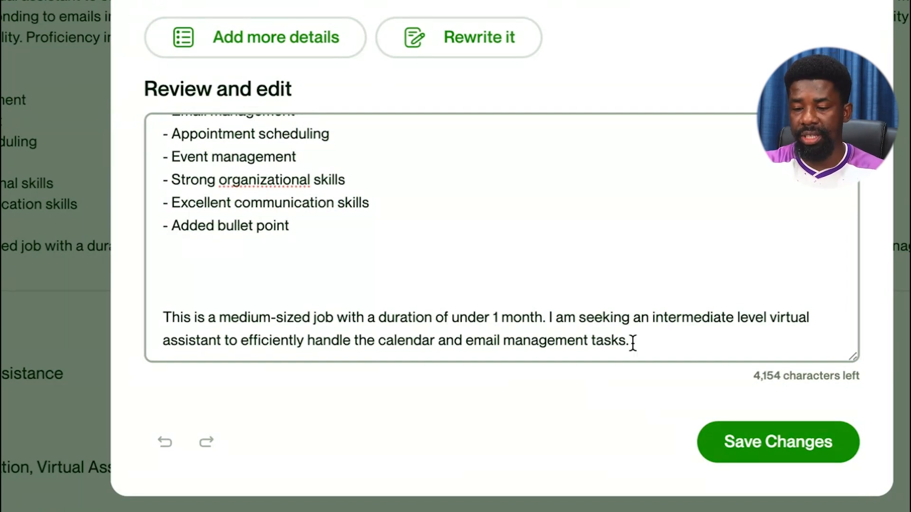
scroll(633, 342, "up", 5)
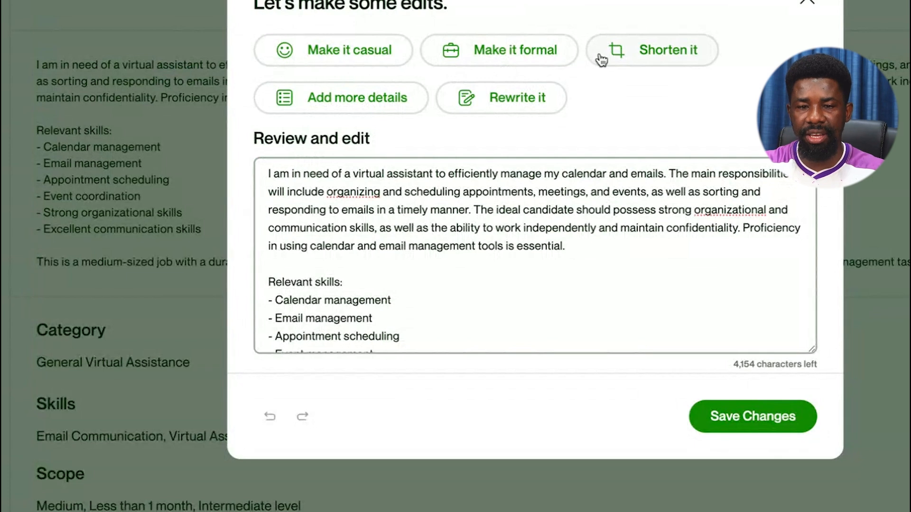
Have the AI expand the description with more details, and review the result.
left_click(347, 102)
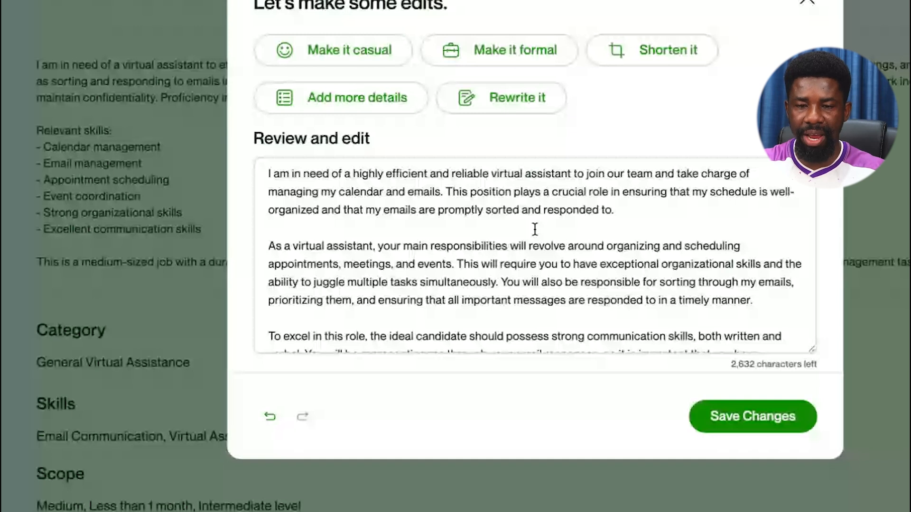
scroll(535, 229, "down", 2)
scroll(533, 237, "up", 2)
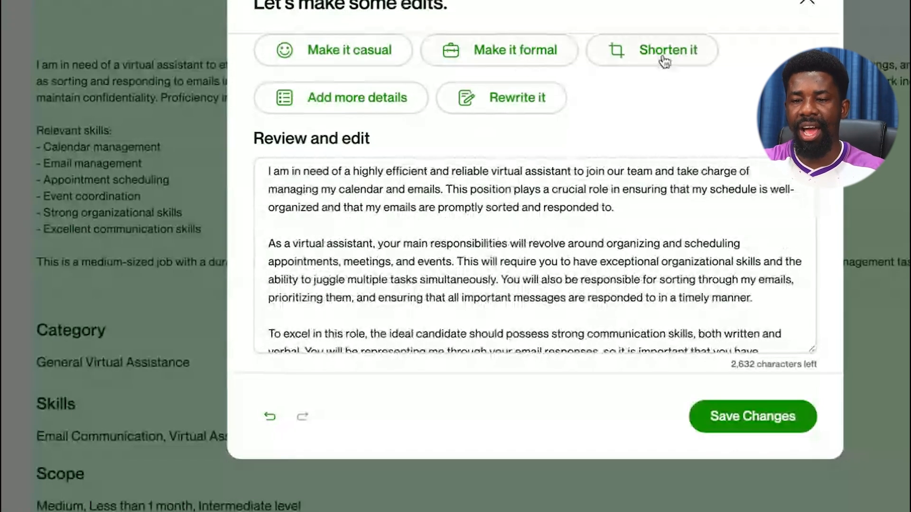
scroll(569, 238, "down", 10)
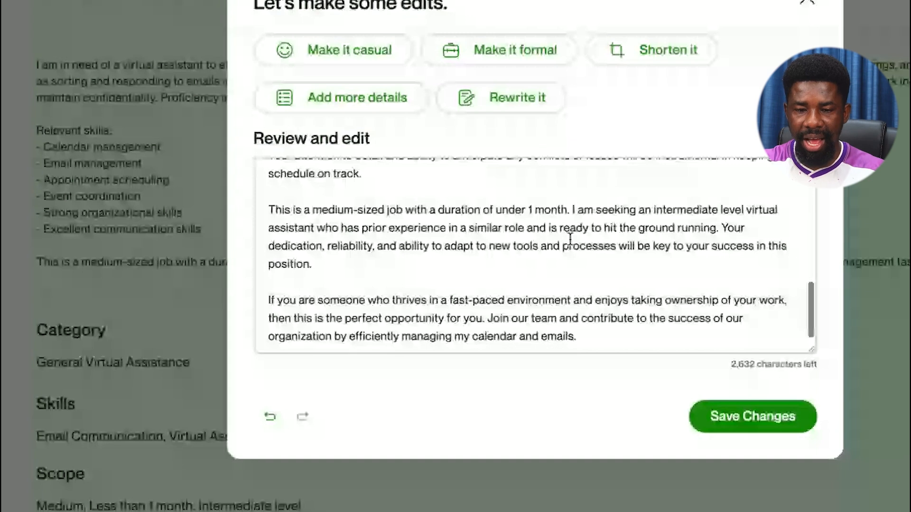
scroll(570, 239, "up", 5)
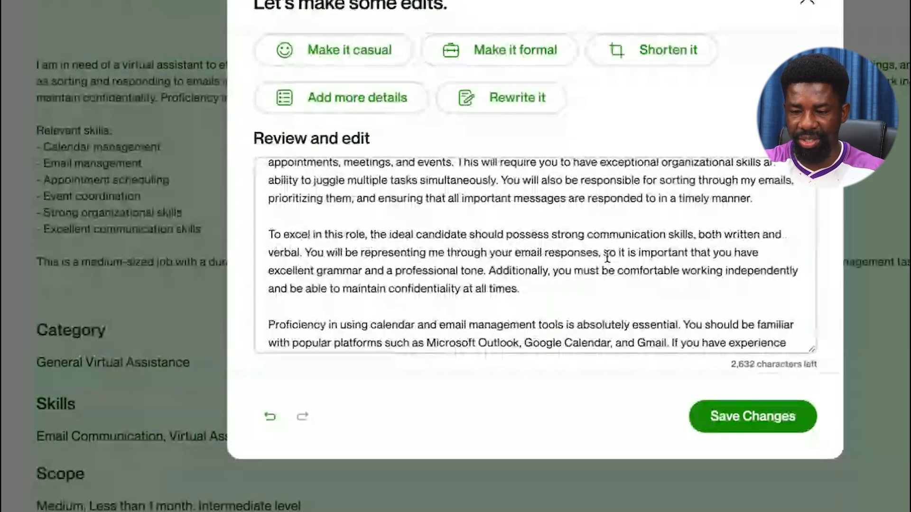
scroll(608, 256, "down", 4)
scroll(591, 259, "up", 10)
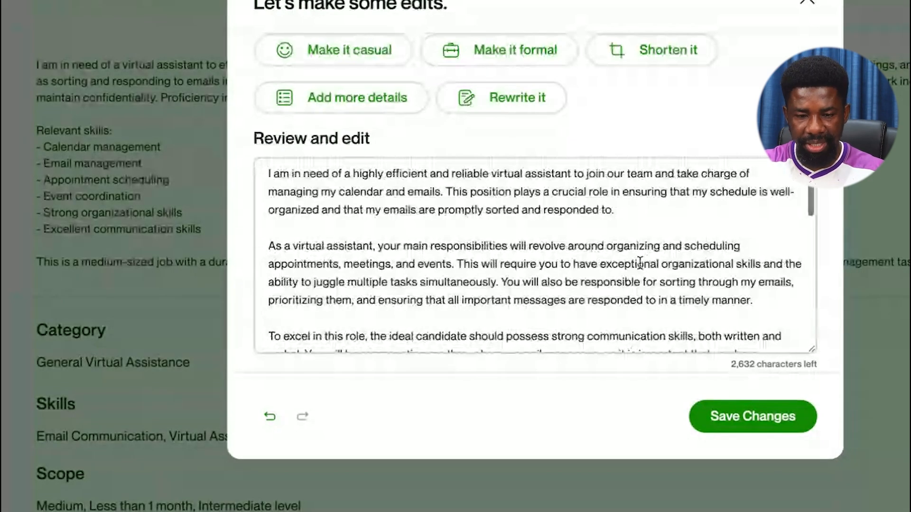
scroll(640, 262, "down", 10)
scroll(640, 262, "up", 10)
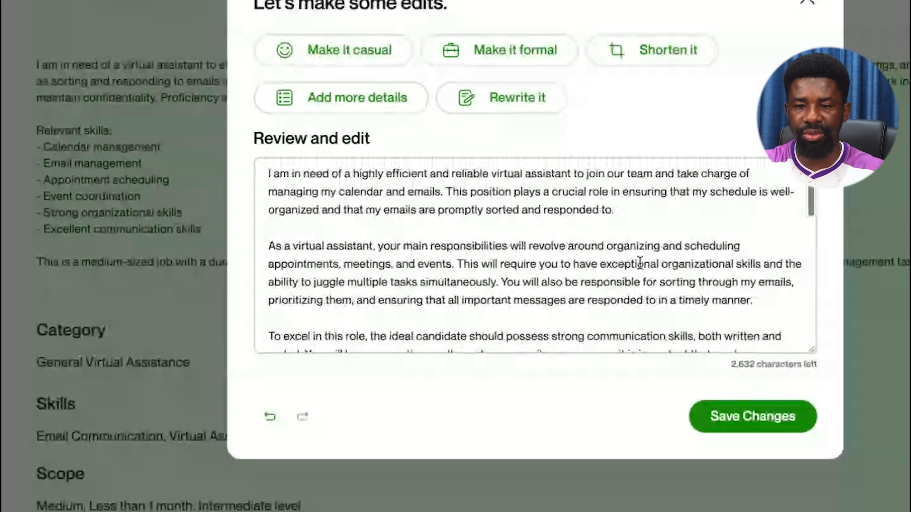
Have the AI rewrite the description, then shorten it to Key Responsibilities and Requirements sections.
left_click(512, 103)
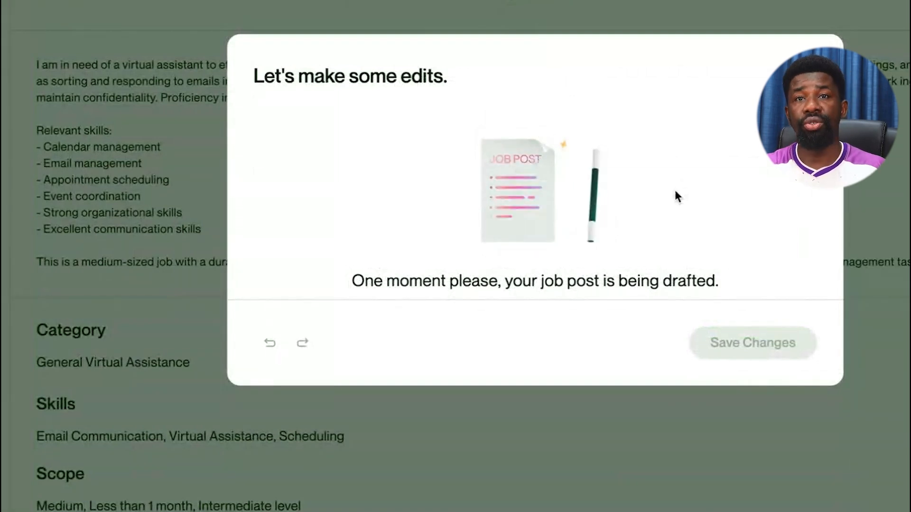
scroll(573, 252, "down", 1)
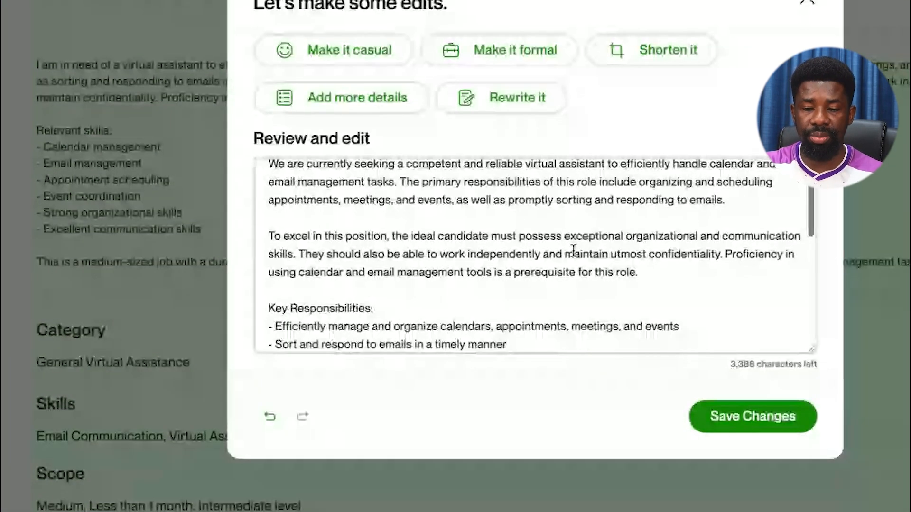
scroll(573, 251, "down", 3)
scroll(388, 234, "up", 4)
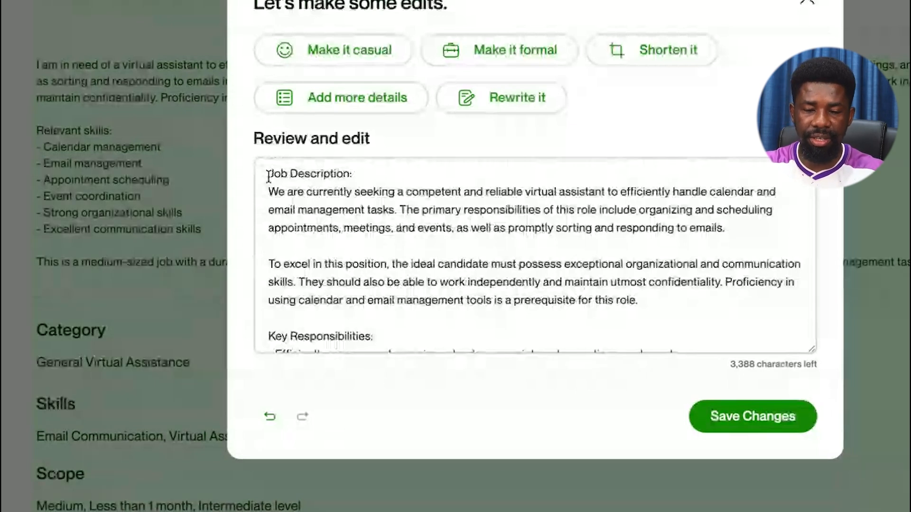
left_click_drag(268, 176, 353, 176)
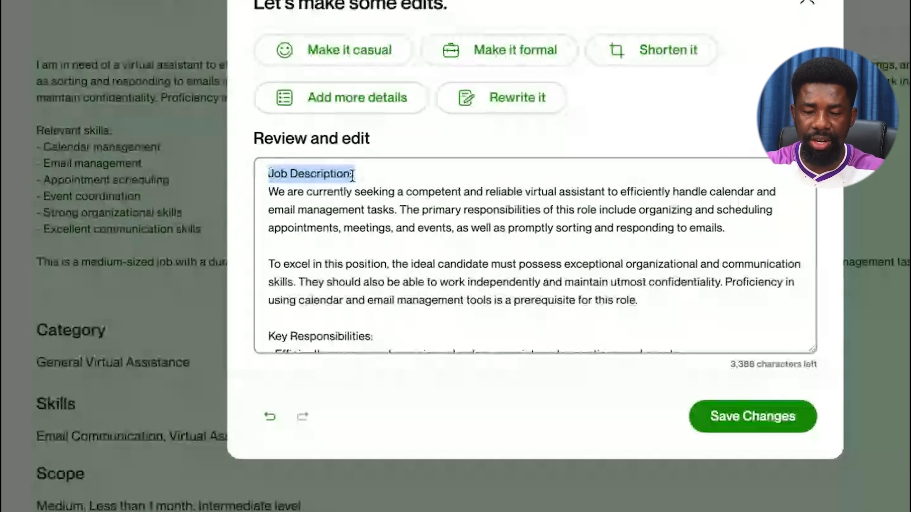
scroll(351, 221, "down", 1)
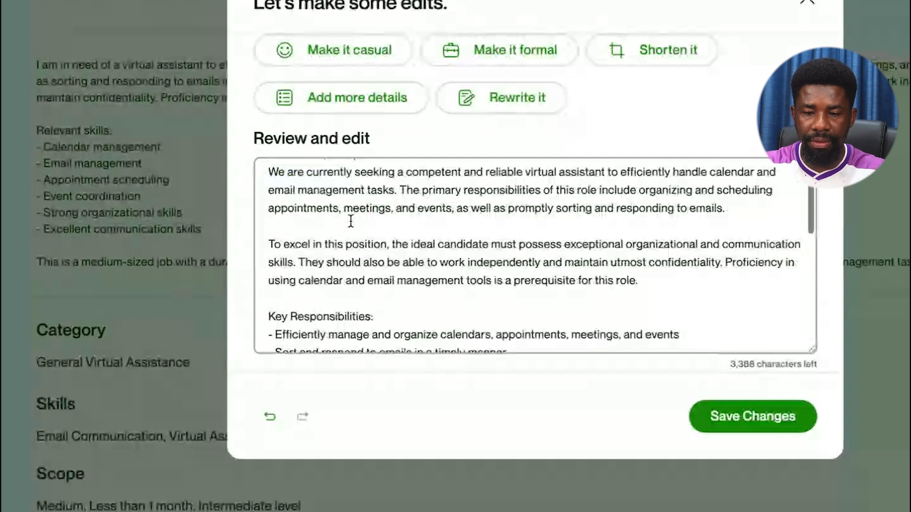
scroll(350, 221, "up", 1)
scroll(327, 199, "down", 7)
left_click_drag(275, 202, 650, 281)
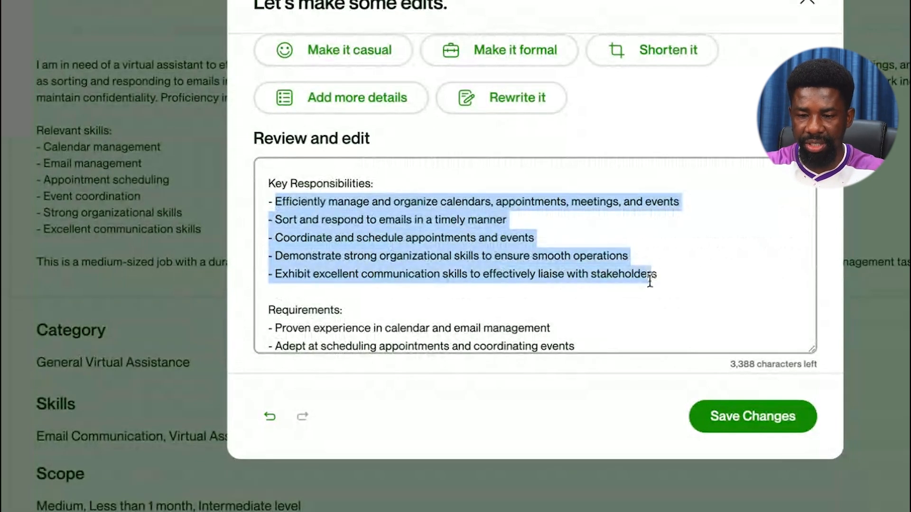
scroll(323, 212, "down", 6)
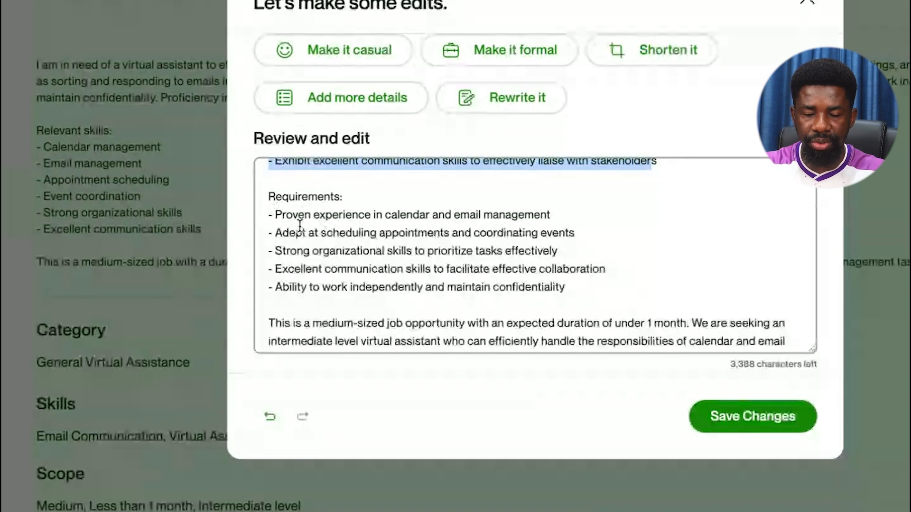
scroll(386, 241, "down", 2)
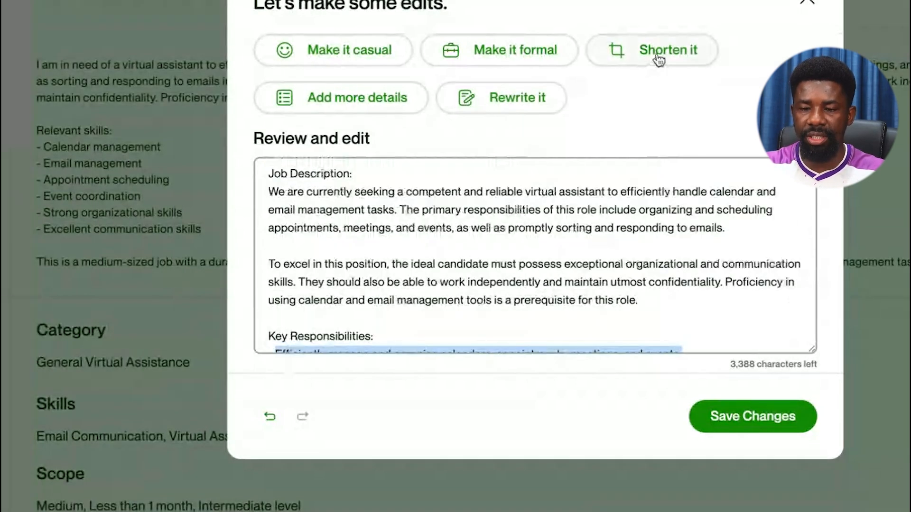
left_click(659, 56)
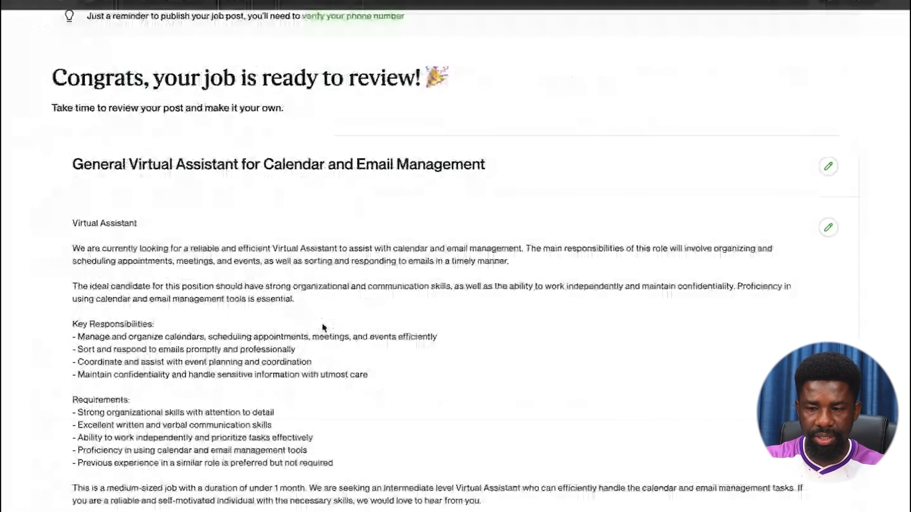
scroll(323, 328, "down", 4)
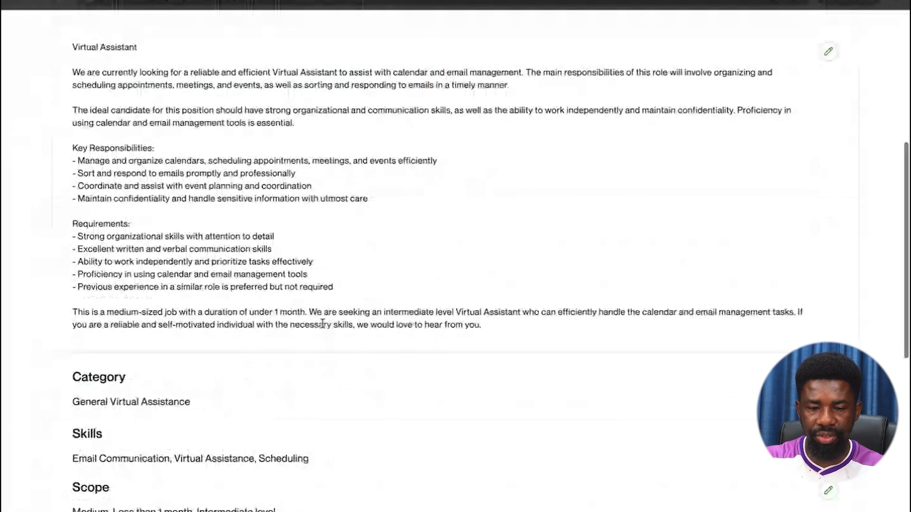
Set the scope to Large, More than 6 months, Entry level, and save.
scroll(323, 325, "down", 6)
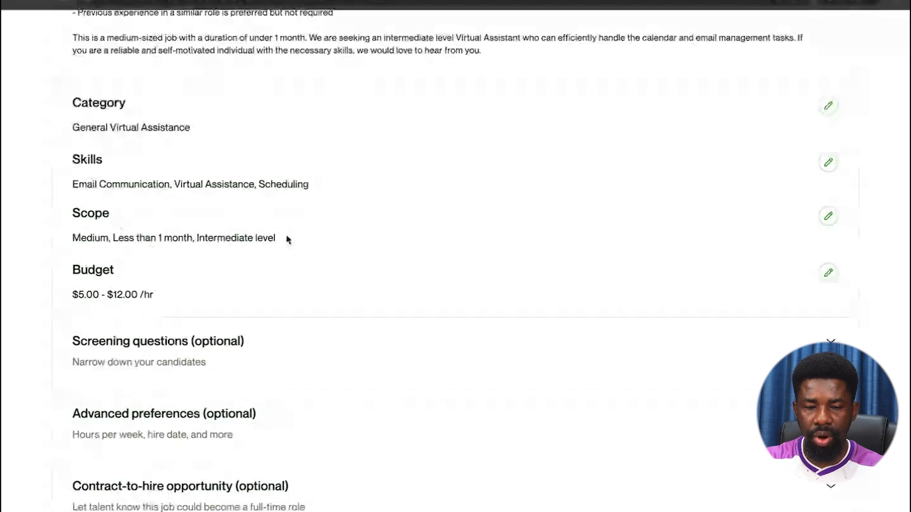
left_click(828, 217)
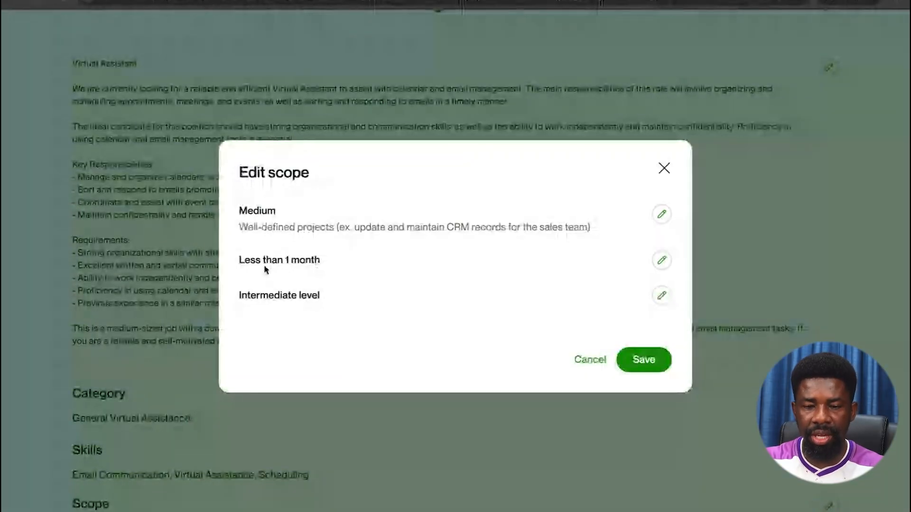
left_click(661, 261)
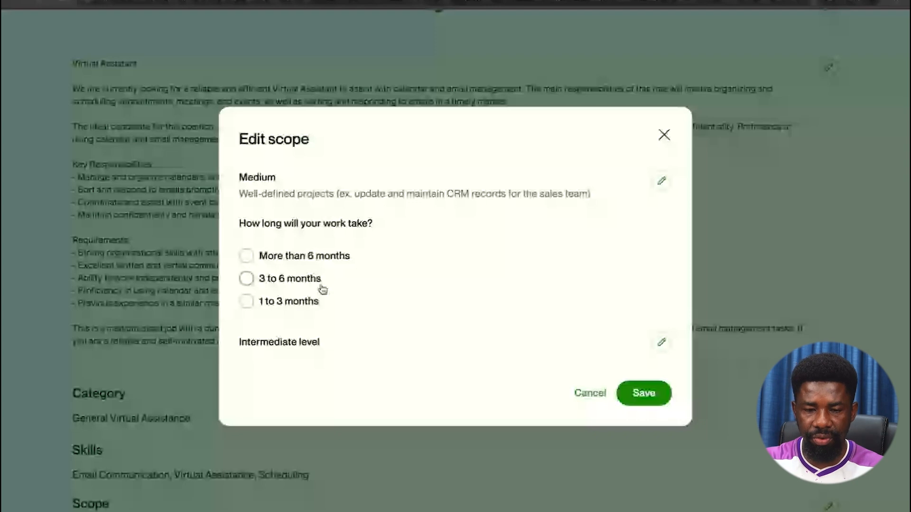
left_click(246, 256)
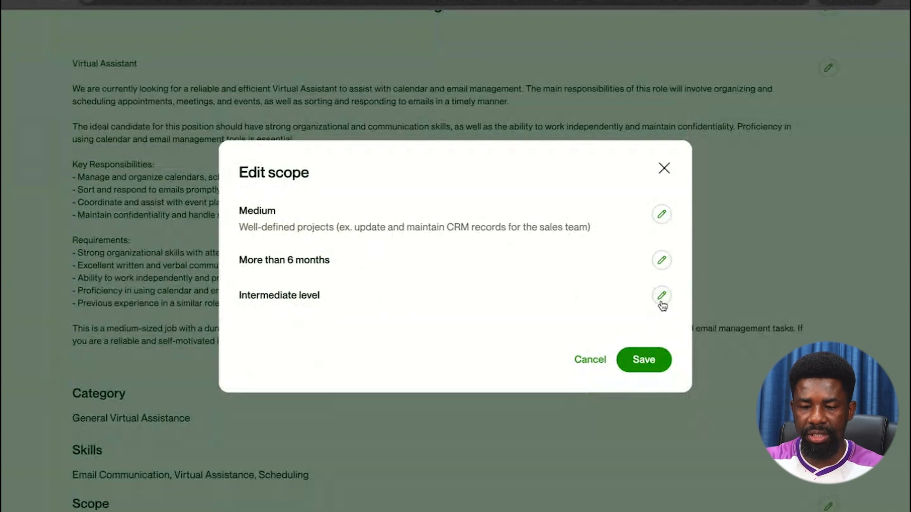
left_click(663, 298)
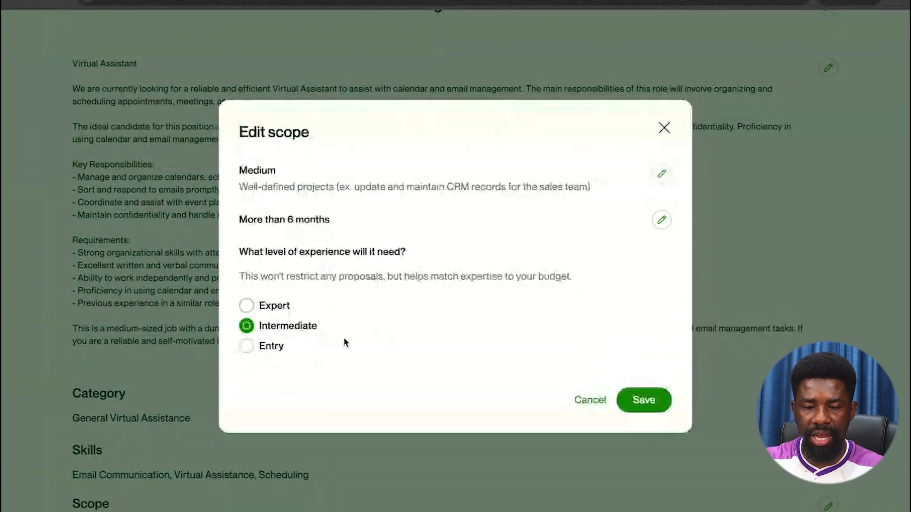
left_click(255, 347)
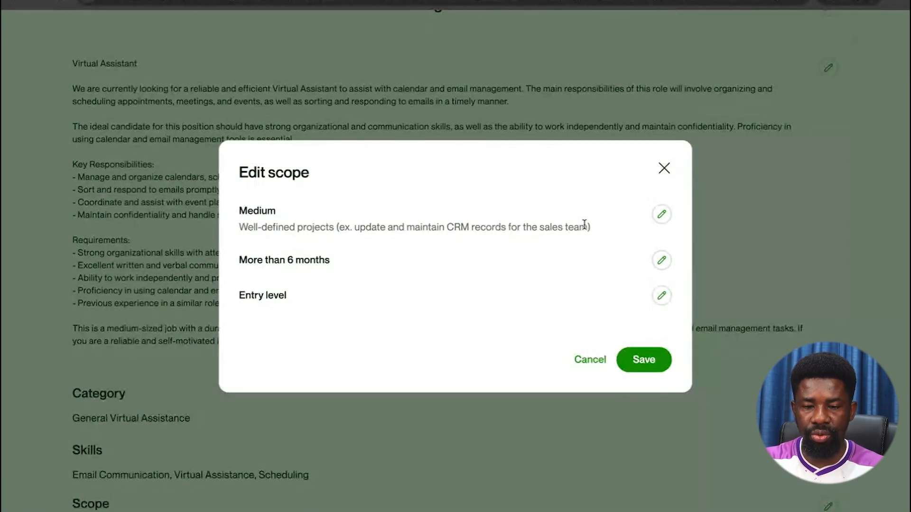
left_click(659, 216)
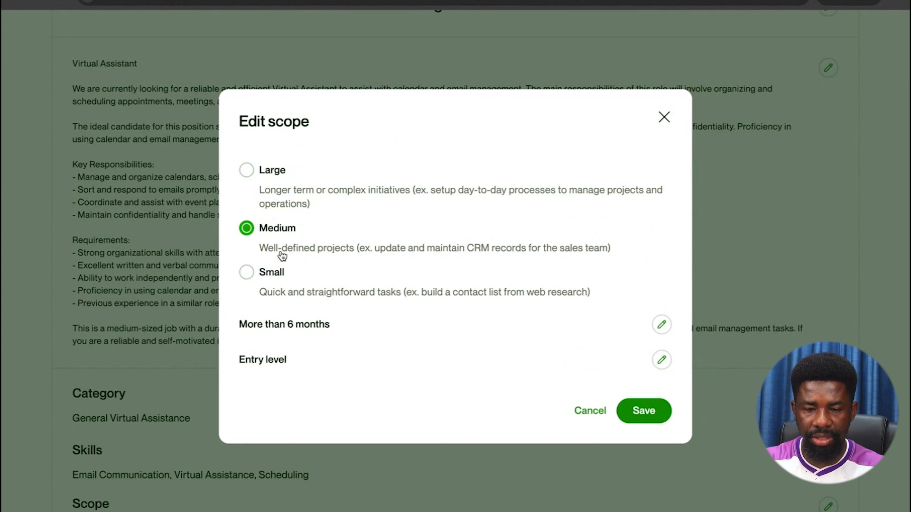
left_click(247, 172)
left_click(644, 364)
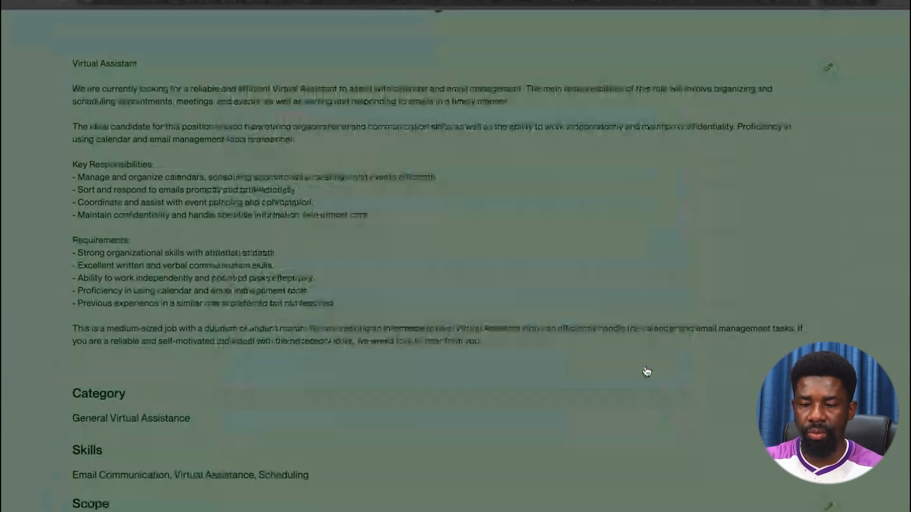
Change the scope's experience level to Expert and save.
scroll(315, 309, "down", 4)
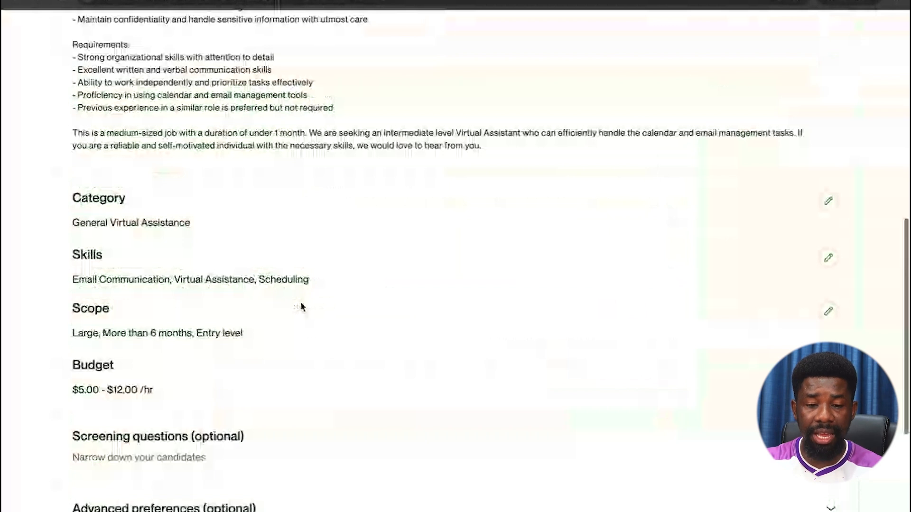
scroll(301, 308, "down", 2)
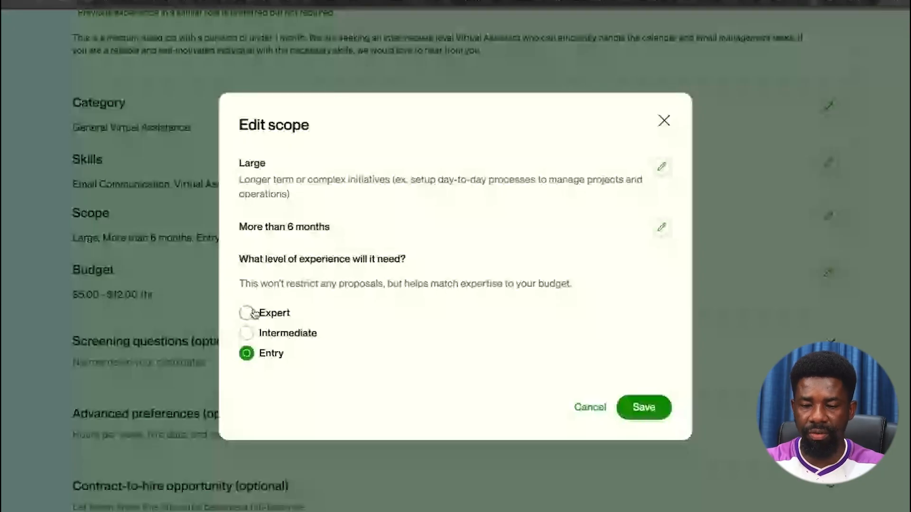
left_click(254, 313)
left_click(645, 355)
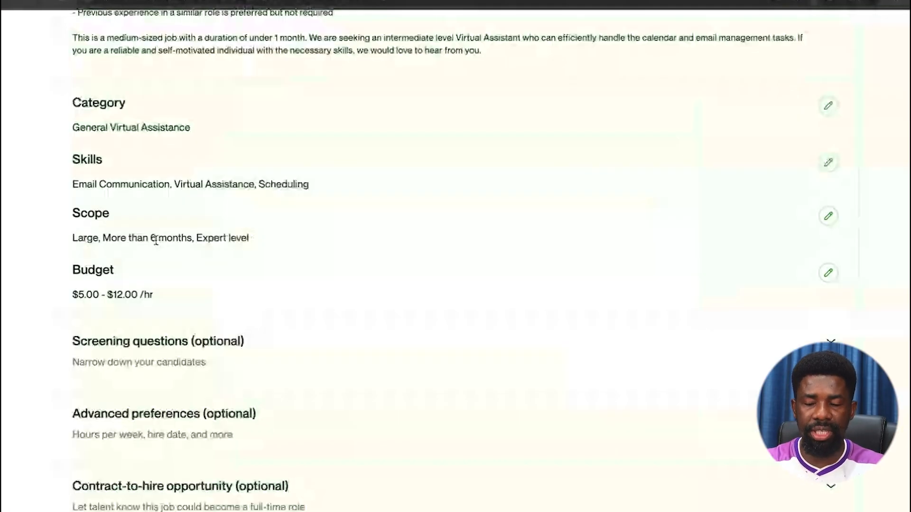
Change the budget's minimum hourly rate to 12, toward a $12.00–$20.00/hr range.
scroll(604, 250, "down", 3)
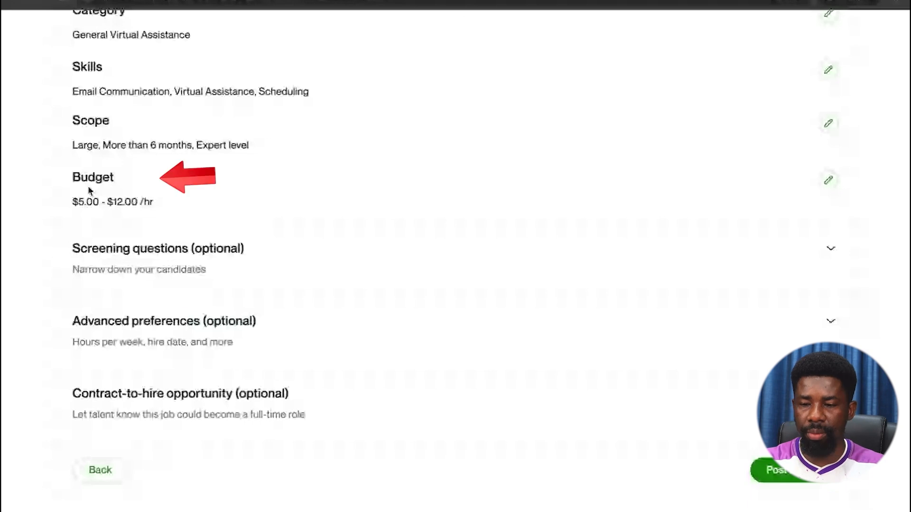
left_click(828, 185)
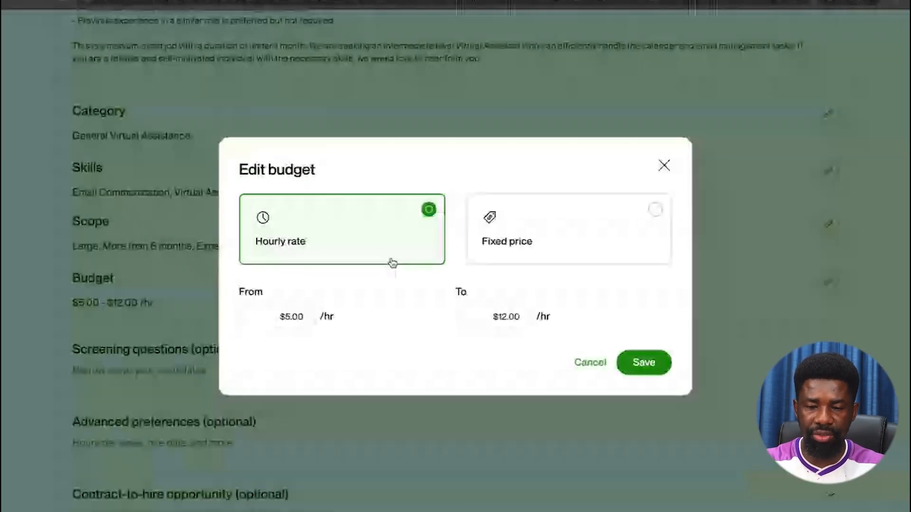
left_click(300, 316)
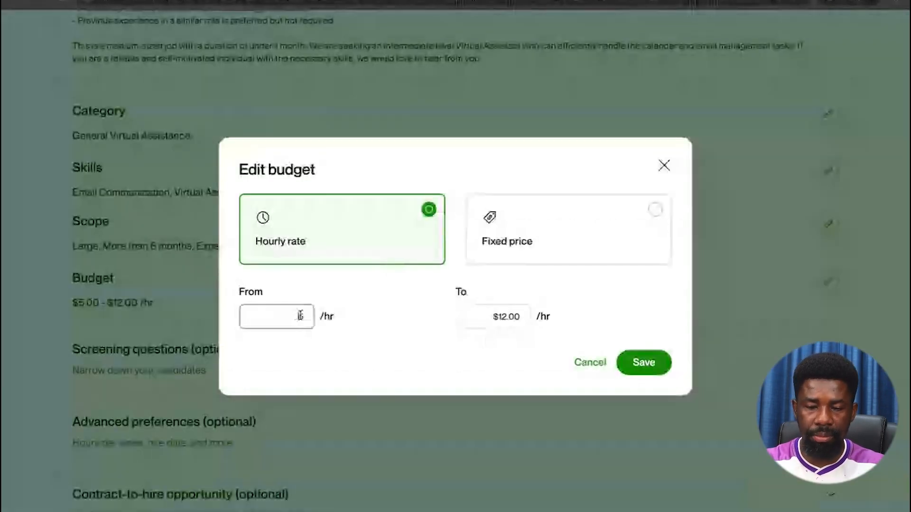
left_click(296, 316)
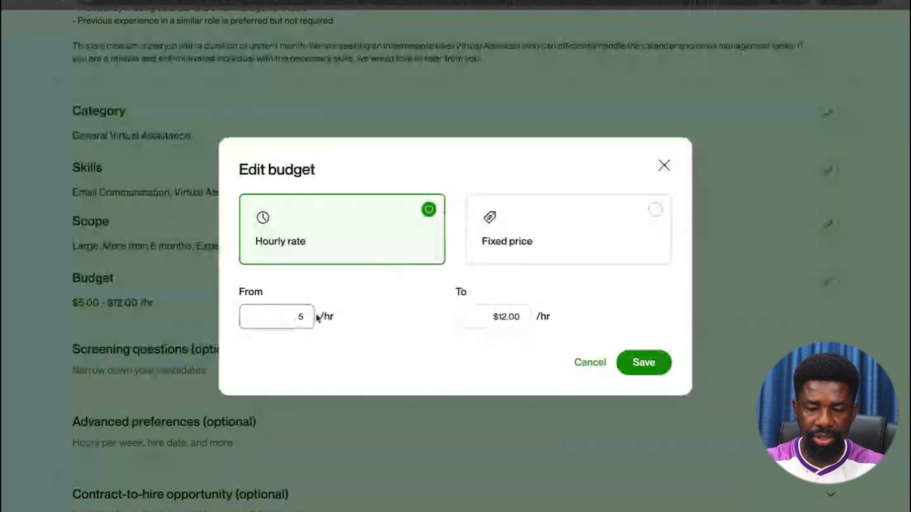
key("BackSpace")
type("12")
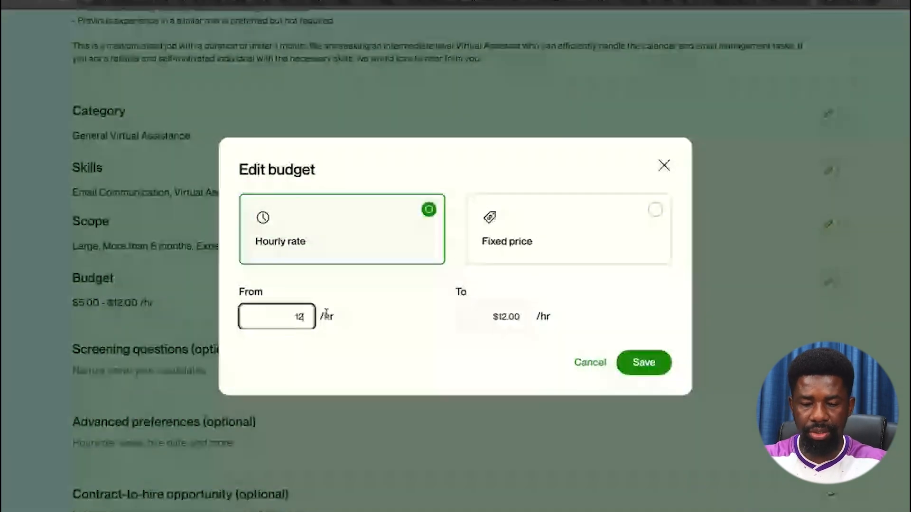
left_click(522, 317)
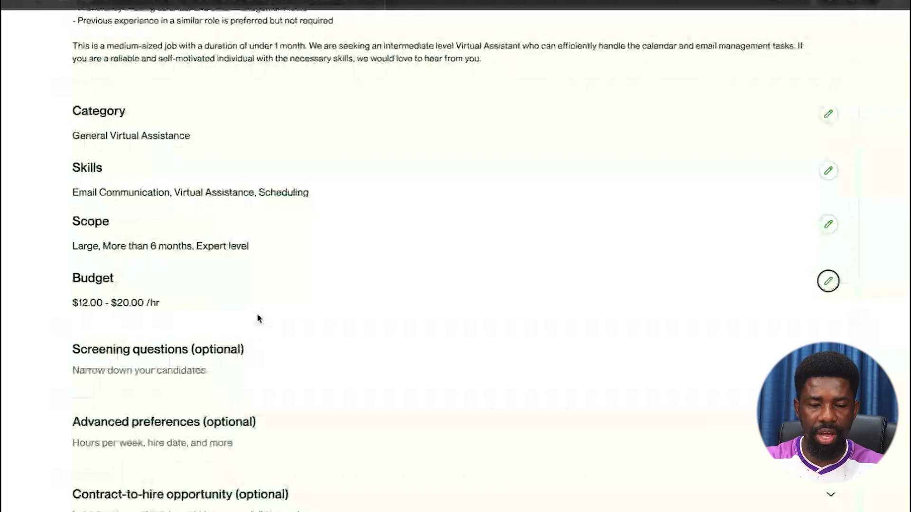
scroll(258, 317, "down", 3)
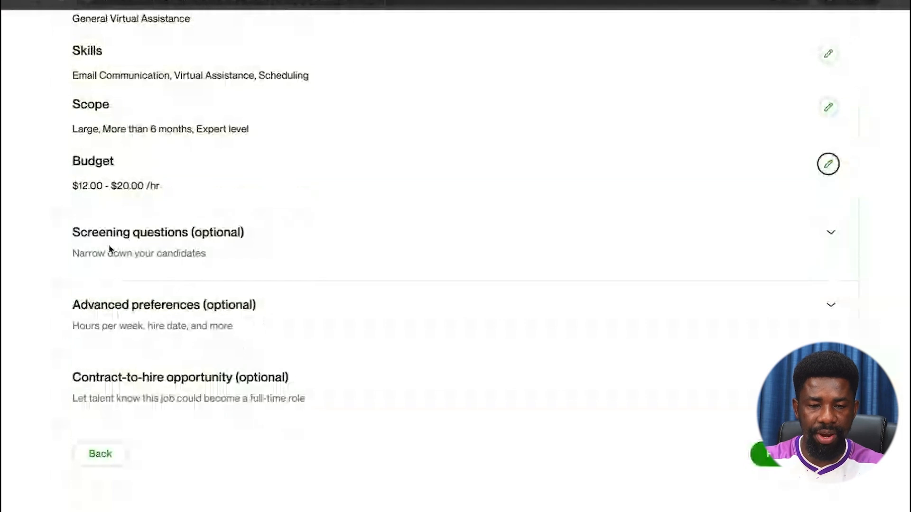
Add the custom screening question 'What is your strongest skill?'.
left_click(646, 244)
scroll(532, 321, "down", 1)
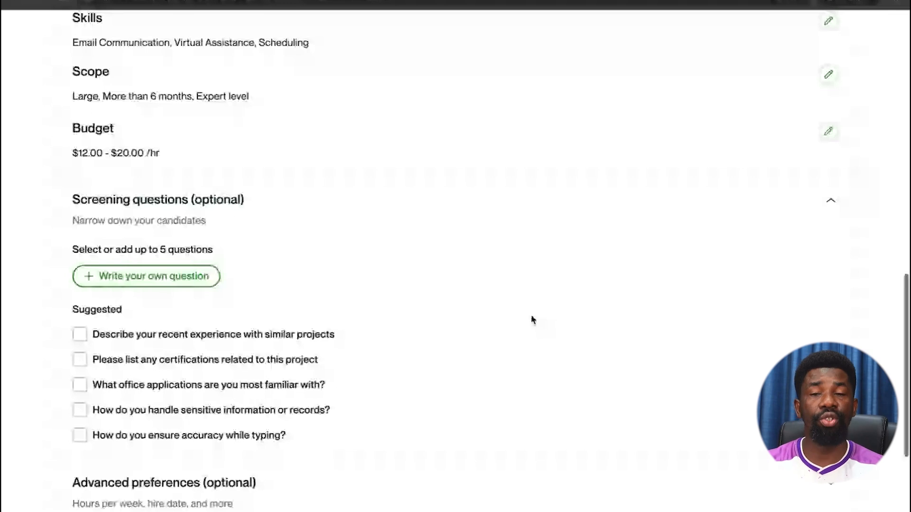
scroll(531, 320, "down", 3)
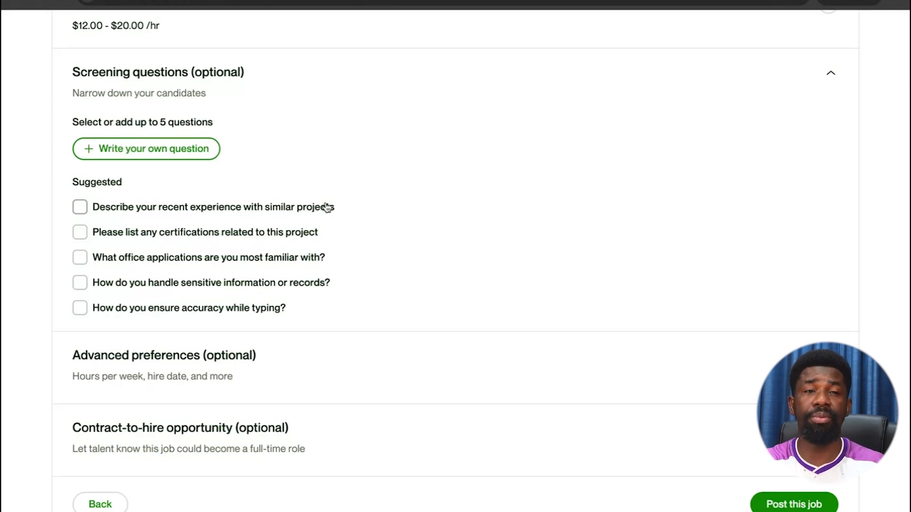
left_click(154, 149)
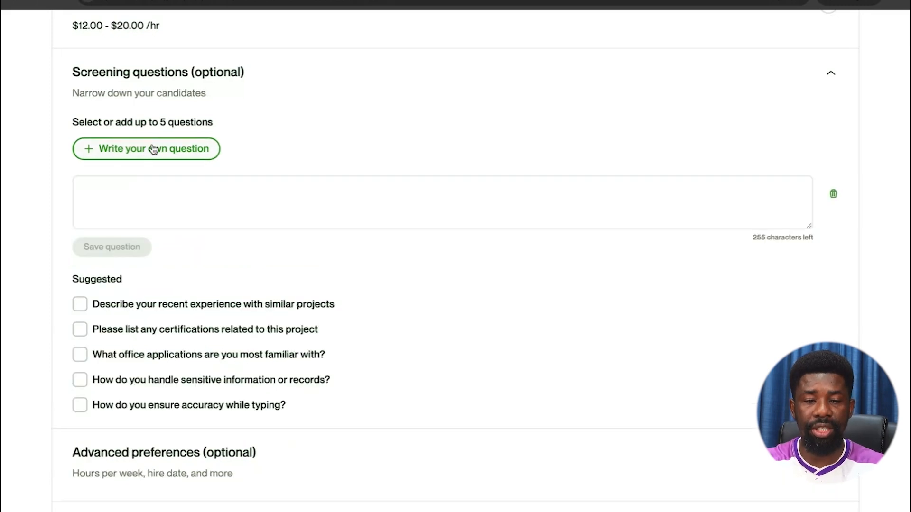
left_click(137, 194)
type("What ")
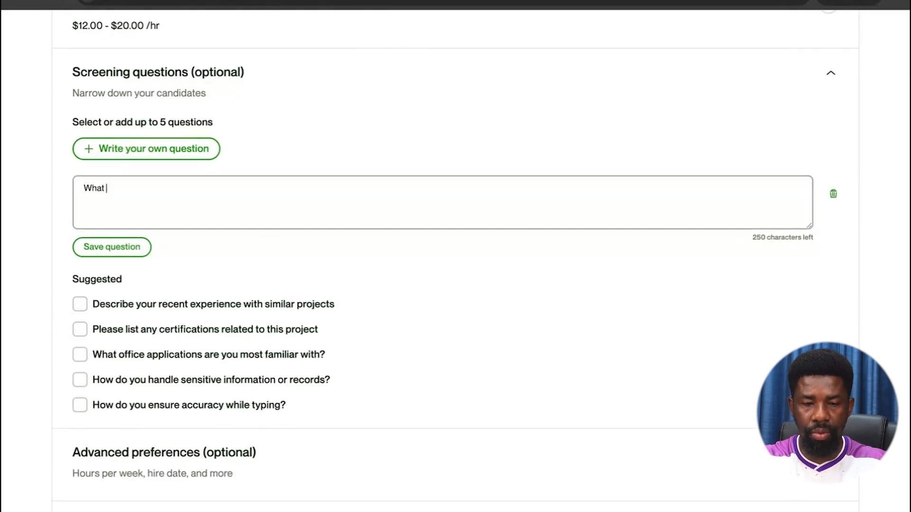
type("is your best")
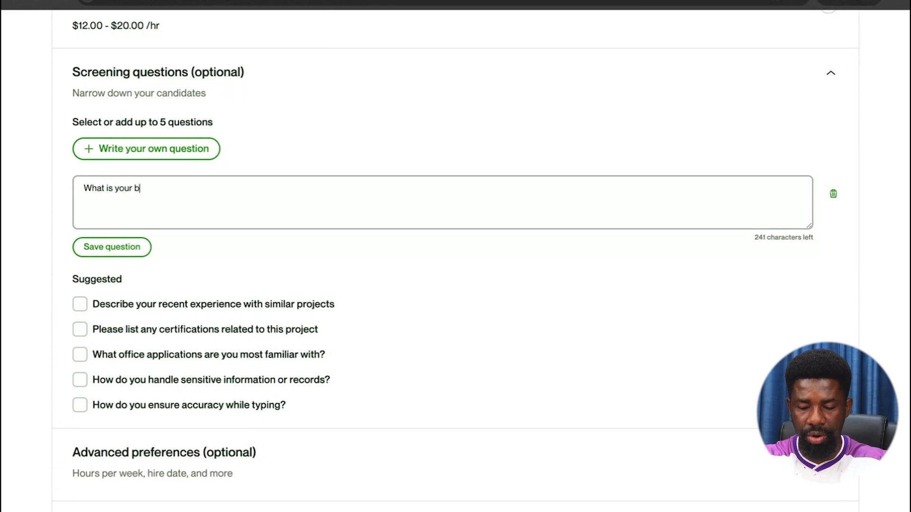
key("BackSpace")
key("BackSpace")
key("BackSpace")
key("BackSpace")
type("strongest skill?")
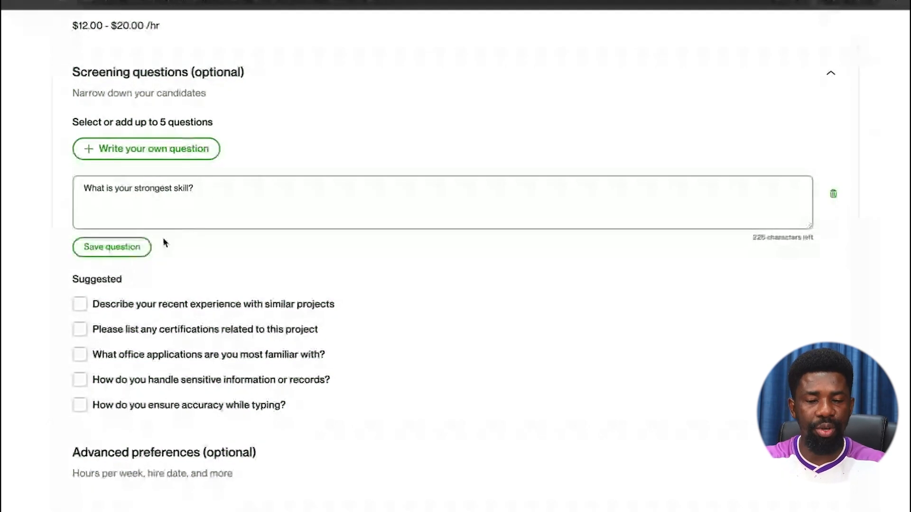
left_click(130, 253)
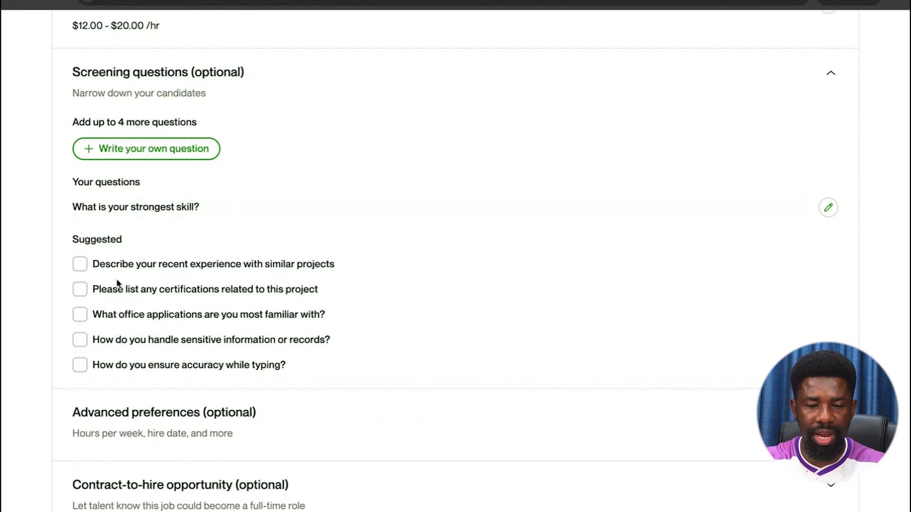
Add the suggested questions on recent experience, sensitive information and typing accuracy.
left_click(80, 263)
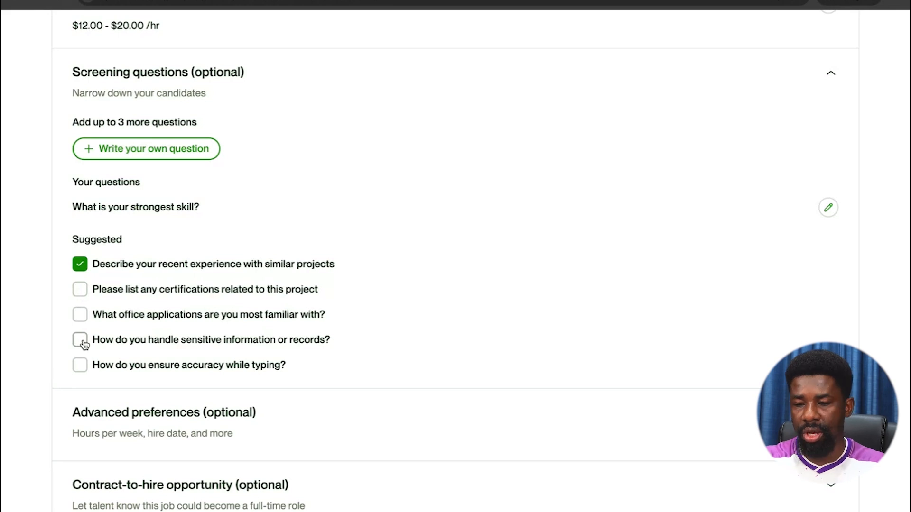
left_click(79, 339)
left_click(80, 365)
scroll(750, 290, "down", 2)
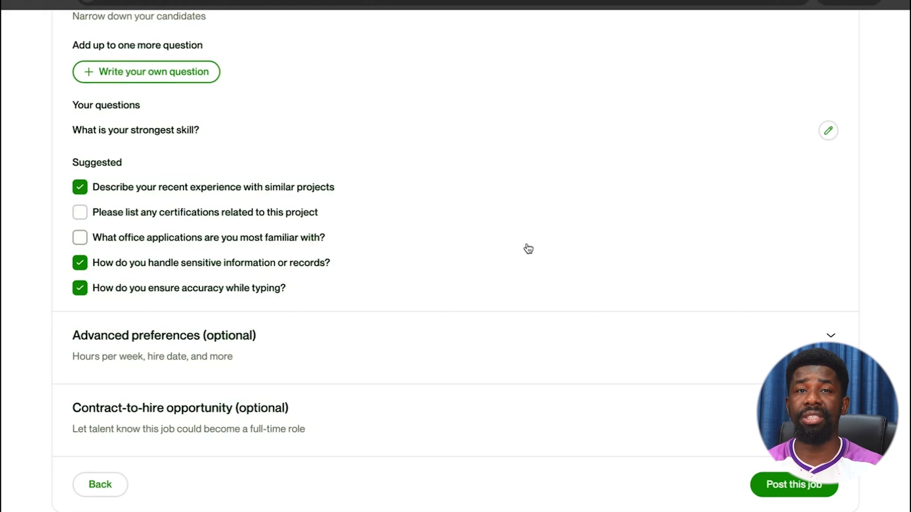
scroll(528, 248, "down", 2)
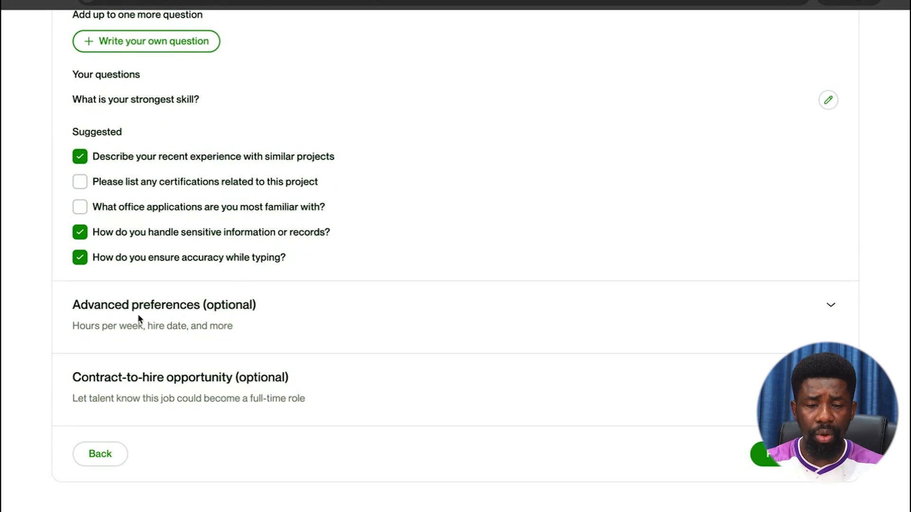
Set English to Fluent or better, hire date to 1 to 3 days, hours per week to I'm not sure.
left_click(832, 306)
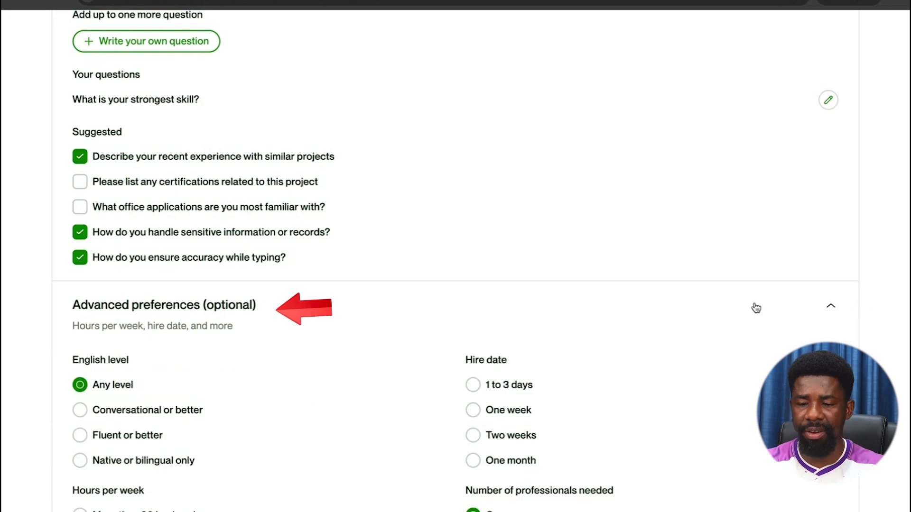
scroll(660, 292, "down", 6)
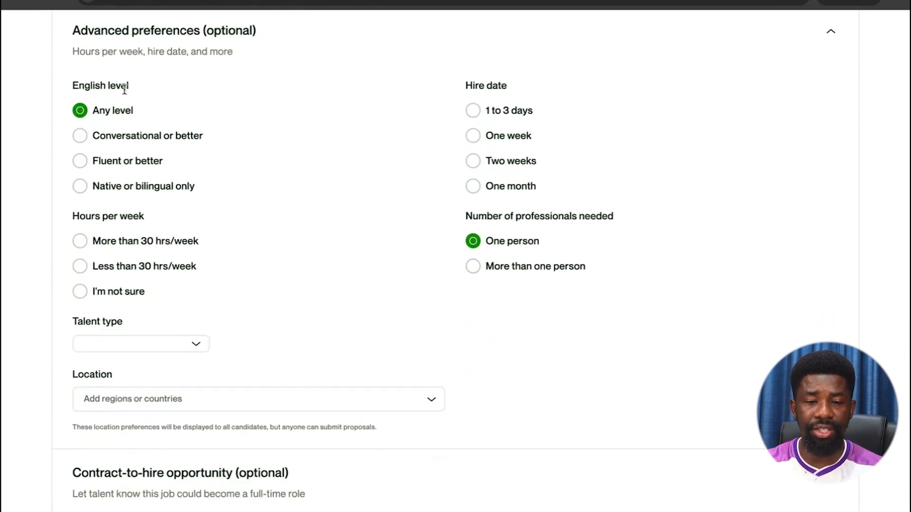
left_click(81, 137)
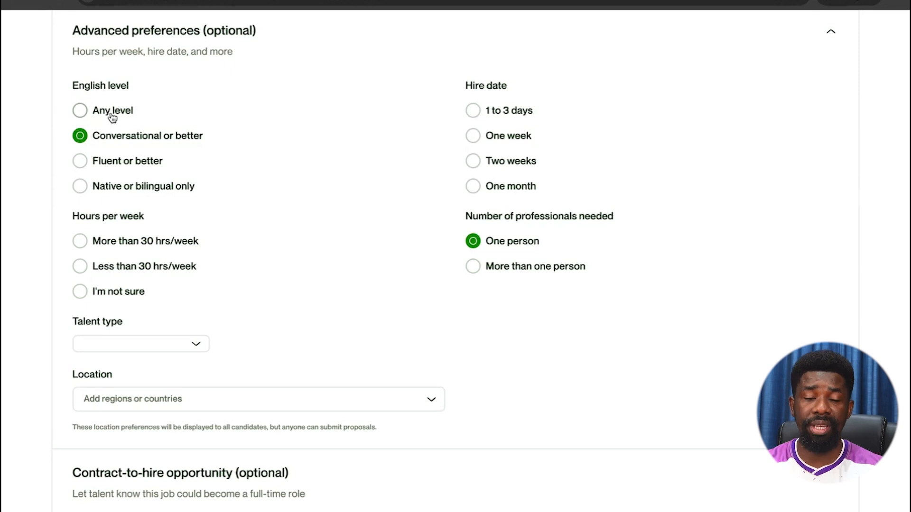
left_click(86, 161)
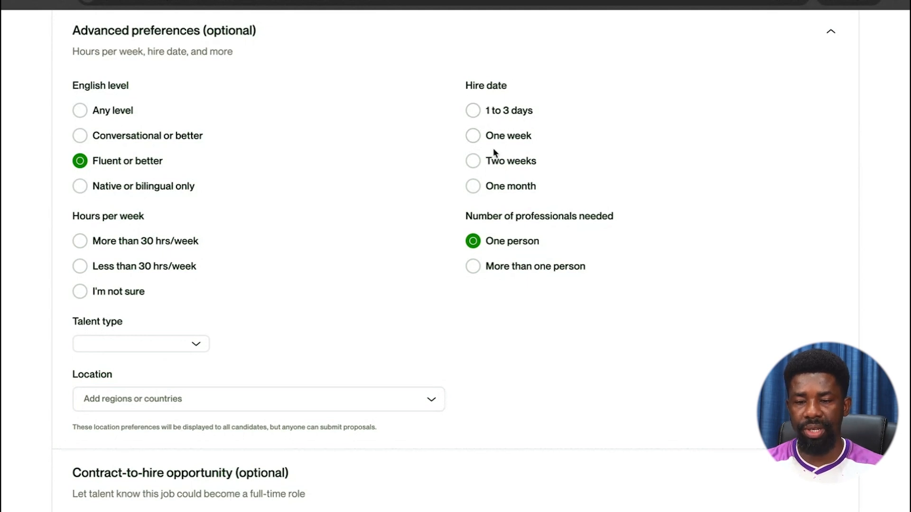
left_click(475, 116)
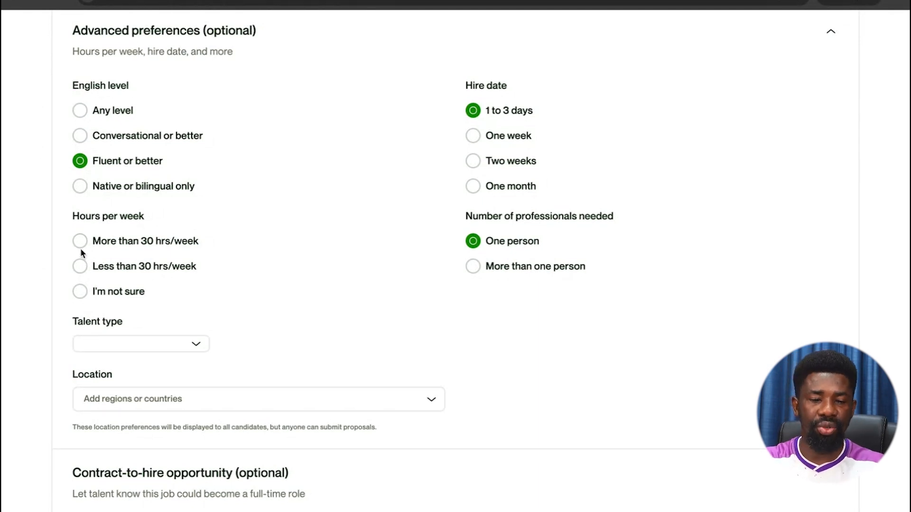
left_click(80, 244)
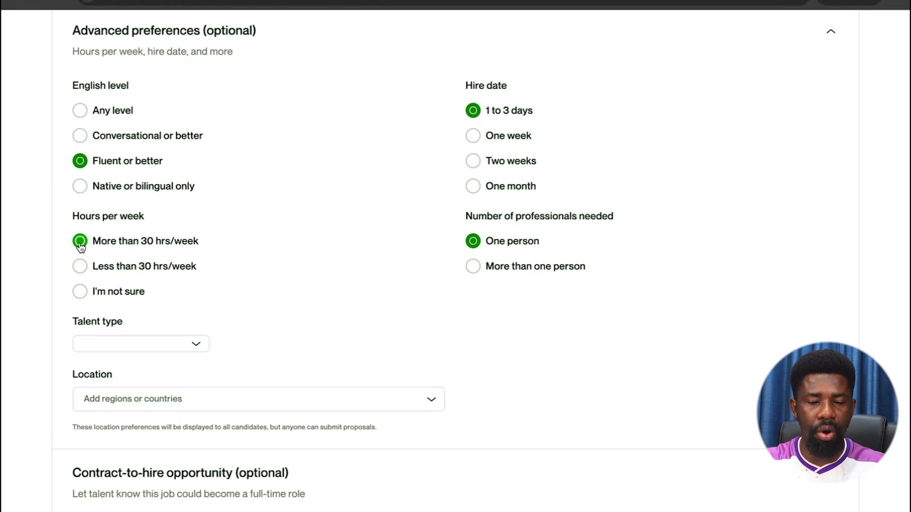
left_click(81, 292)
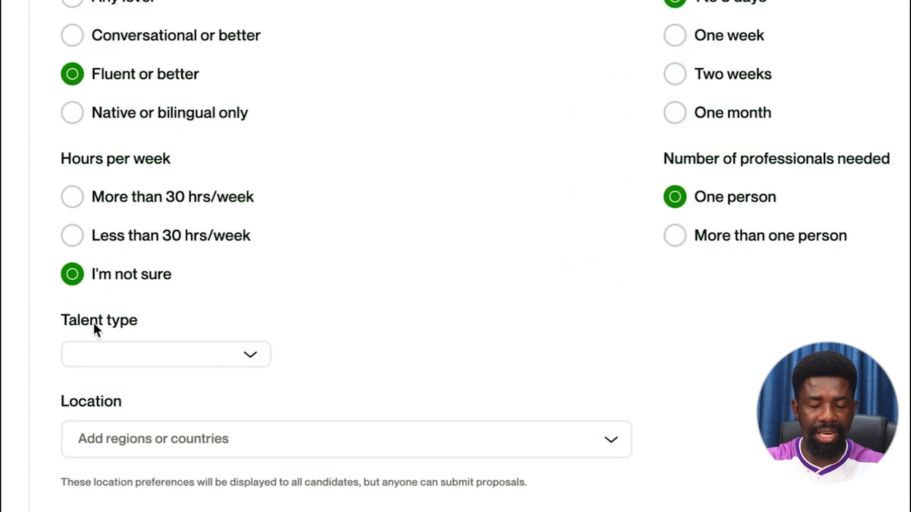
Set the preferred talent type to Independent.
scroll(108, 244, "down", 3)
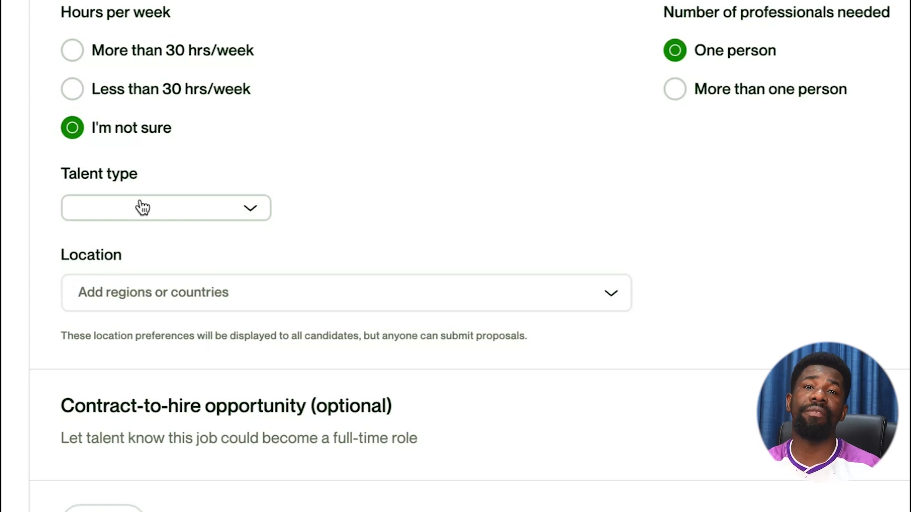
left_click(153, 214)
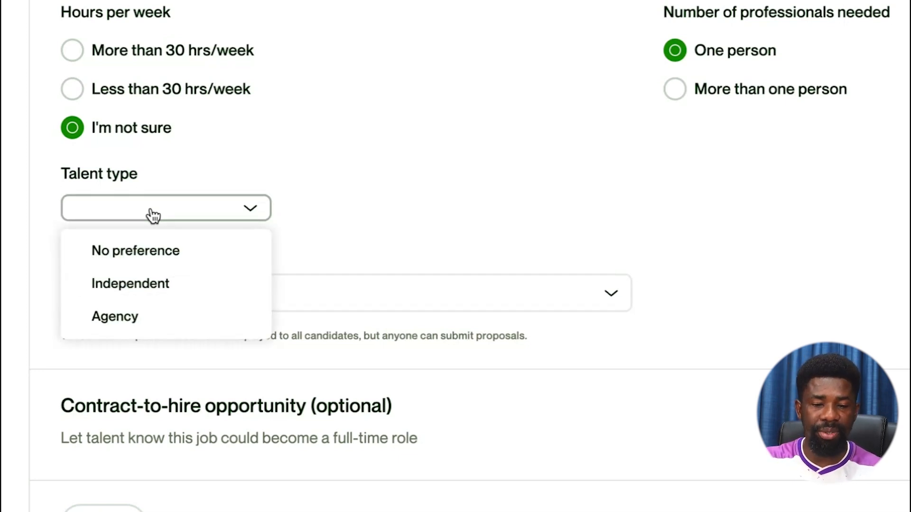
left_click(161, 285)
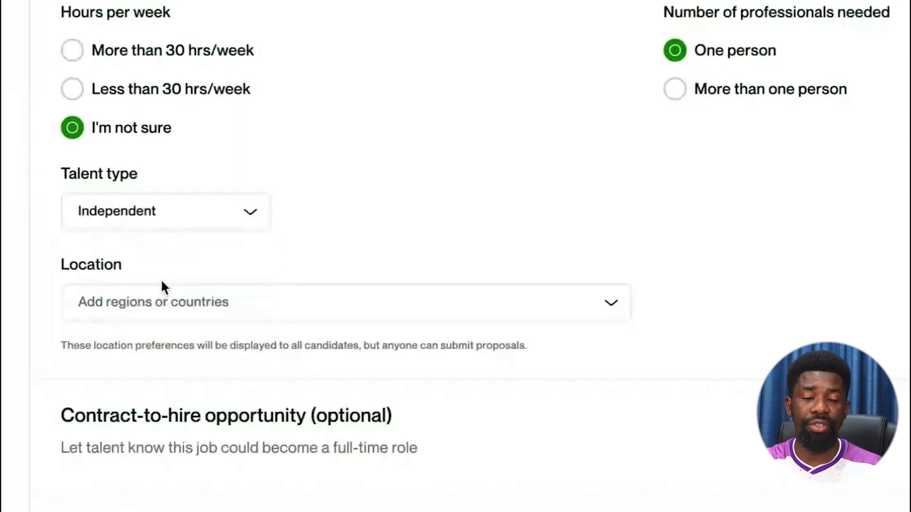
Browse the location regions and countries list, then close it without adding any.
scroll(283, 226, "down", 2)
left_click(284, 220)
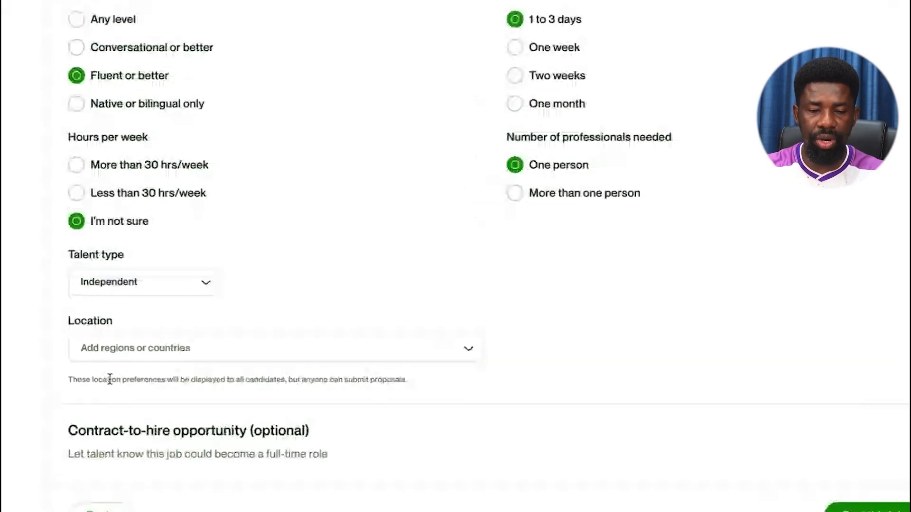
left_click(179, 350)
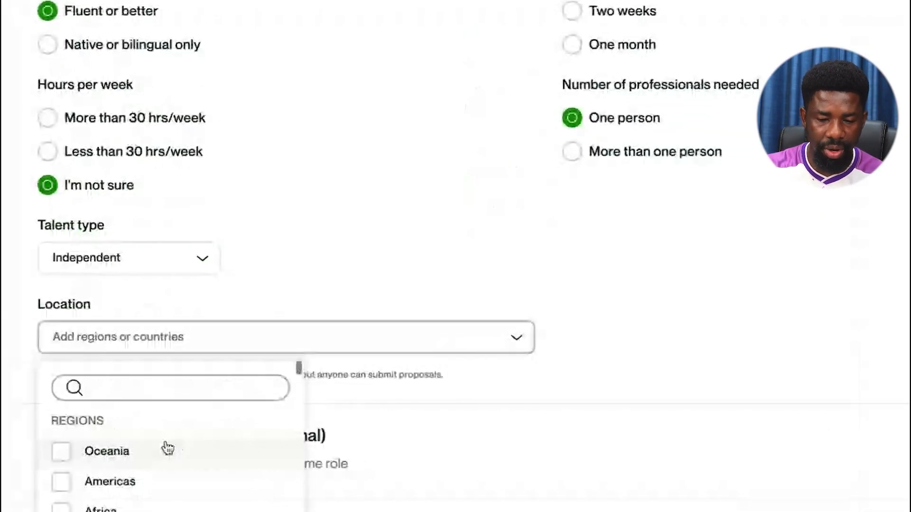
scroll(167, 448, "down", 1)
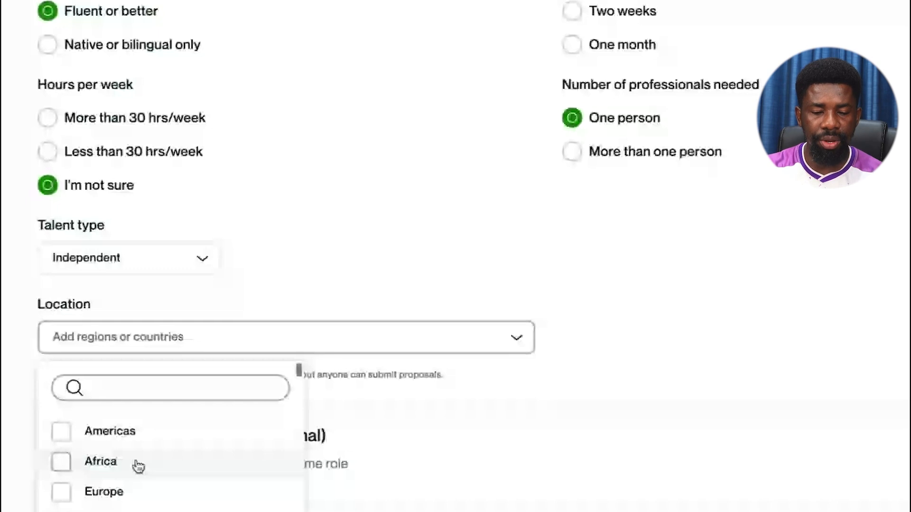
scroll(138, 466, "down", 2)
scroll(138, 466, "down", 3)
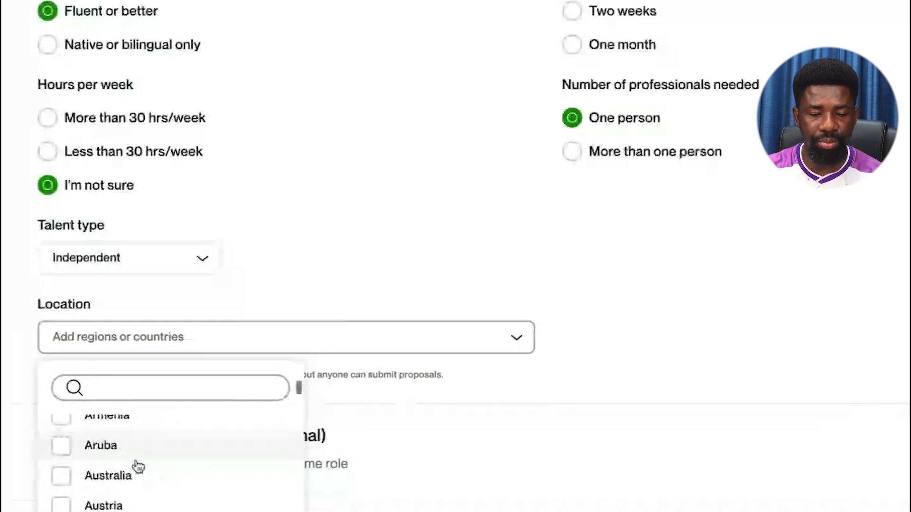
scroll(138, 467, "down", 3)
scroll(138, 467, "down", 8)
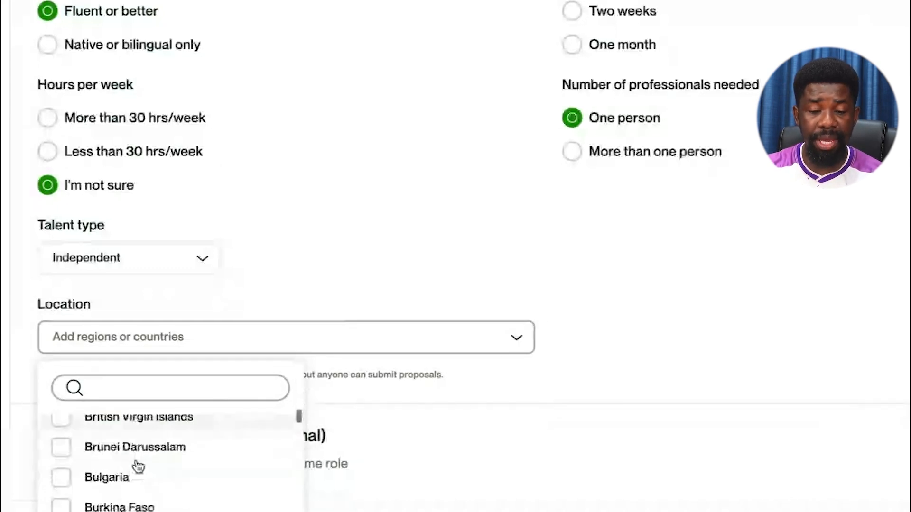
left_click(258, 283)
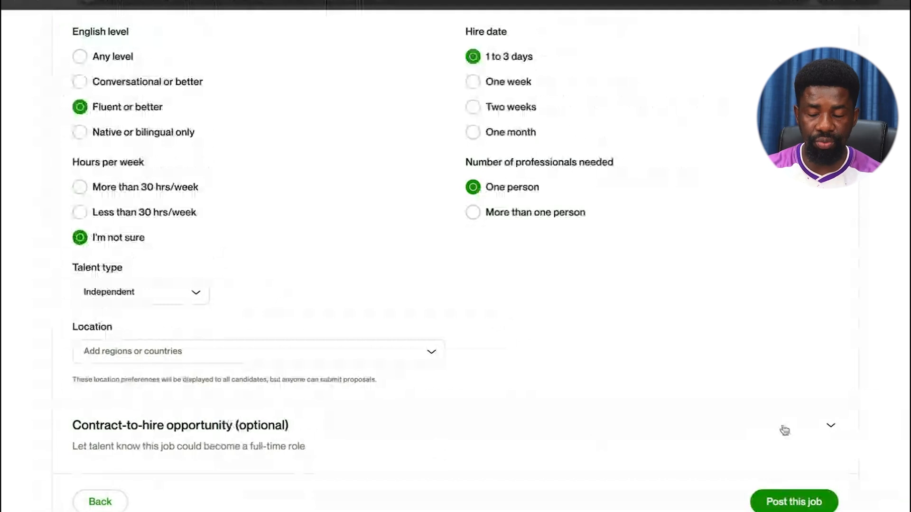
Mark the job as contract-to-hire that could become full time, and submit the post.
left_click(830, 426)
scroll(738, 342, "down", 4)
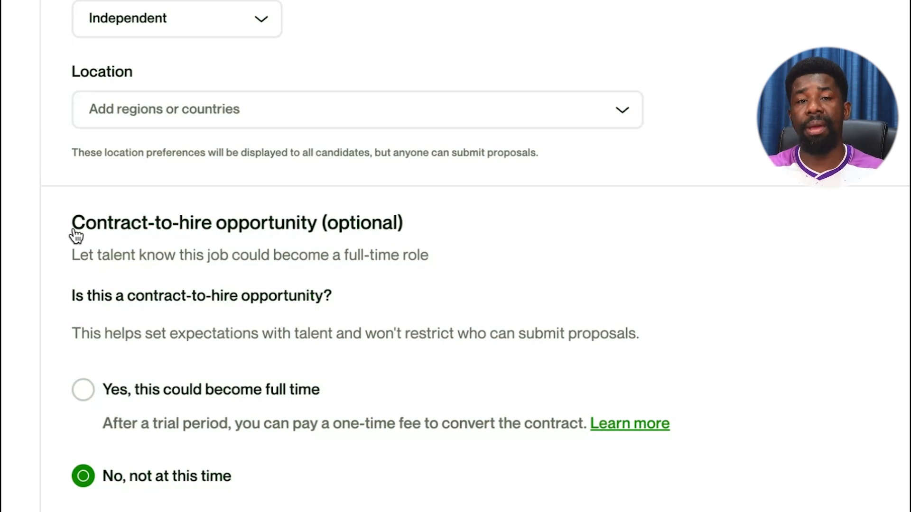
left_click(83, 390)
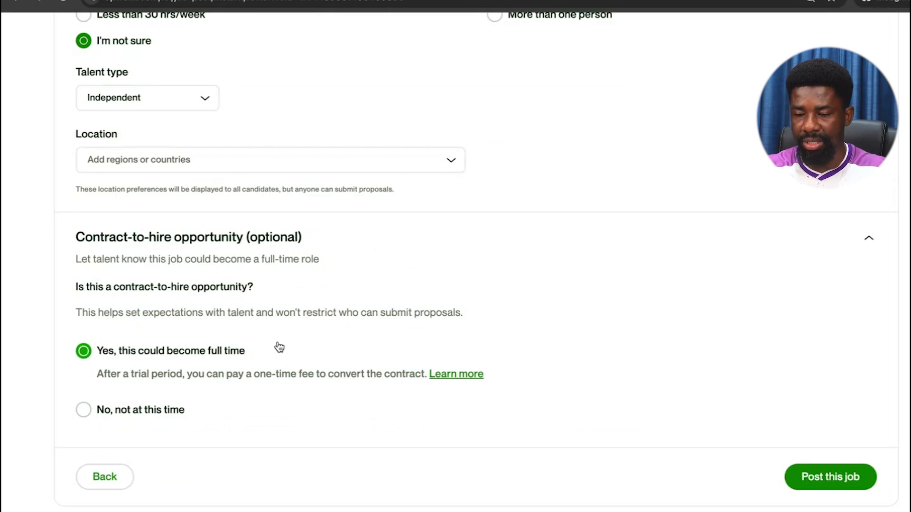
left_click(830, 477)
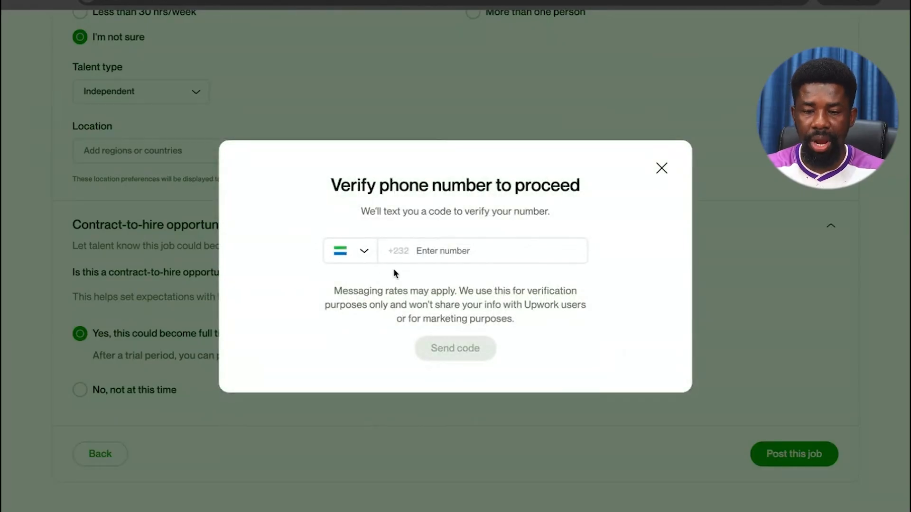
Dismiss the phone verification prompt and open a private browsing tab.
left_click(394, 258)
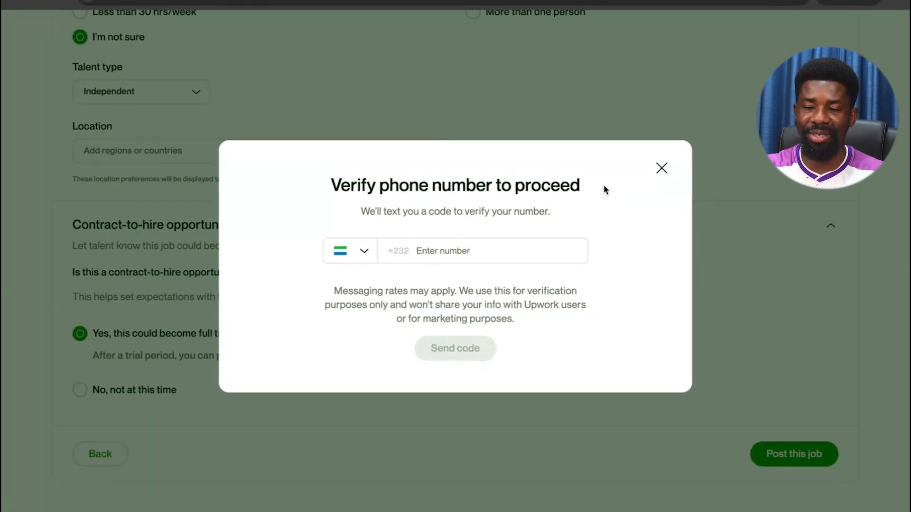
left_click(660, 175)
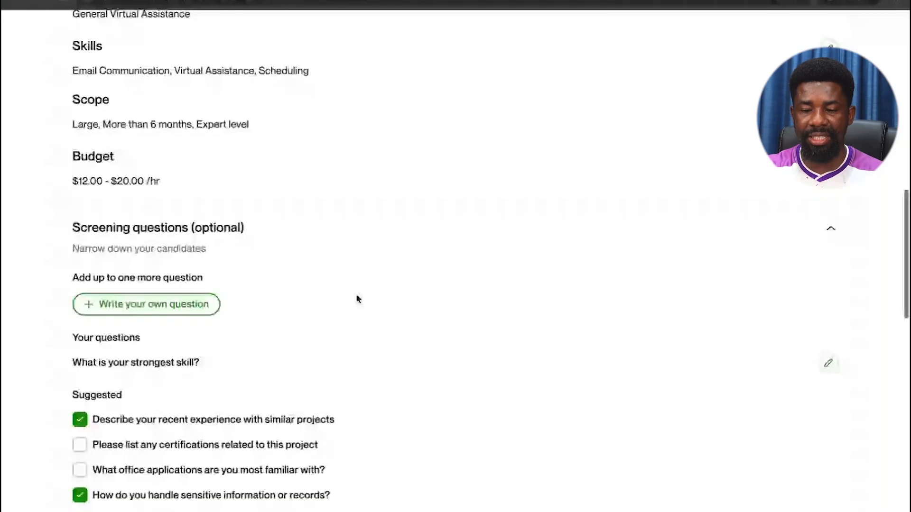
scroll(358, 299, "down", 10)
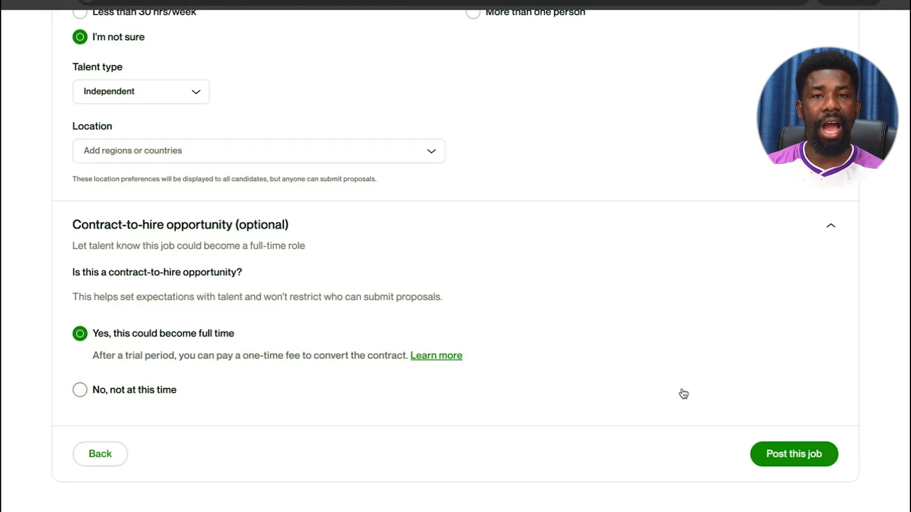
key("super+t")
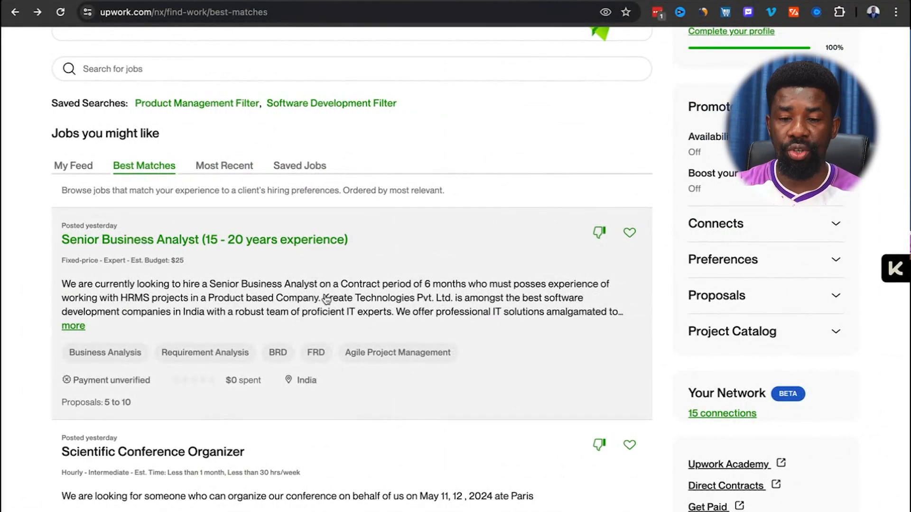
scroll(262, 323, "up", 1)
scroll(262, 324, "down", 1)
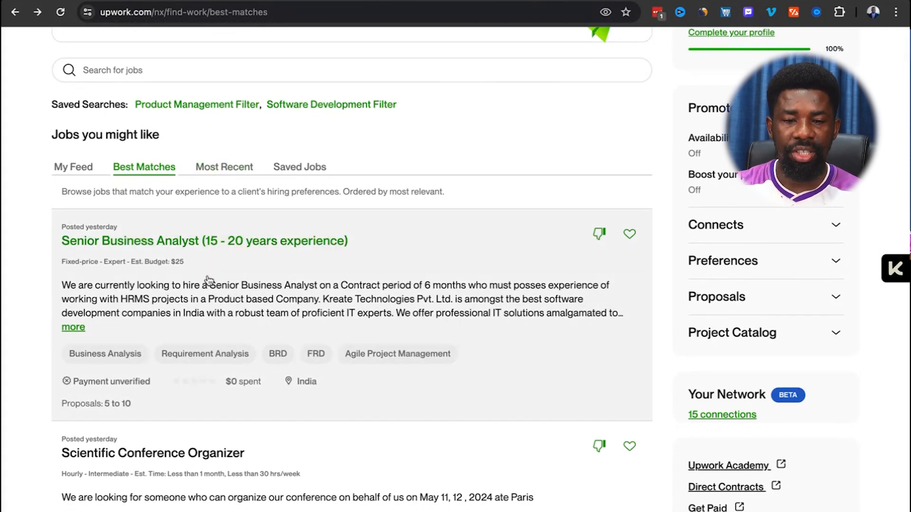
scroll(200, 243, "down", 5)
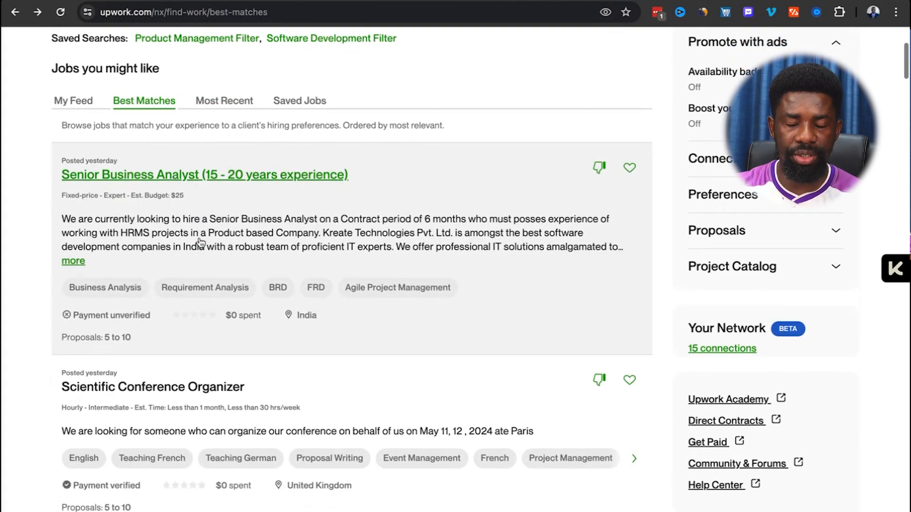
scroll(200, 243, "down", 4)
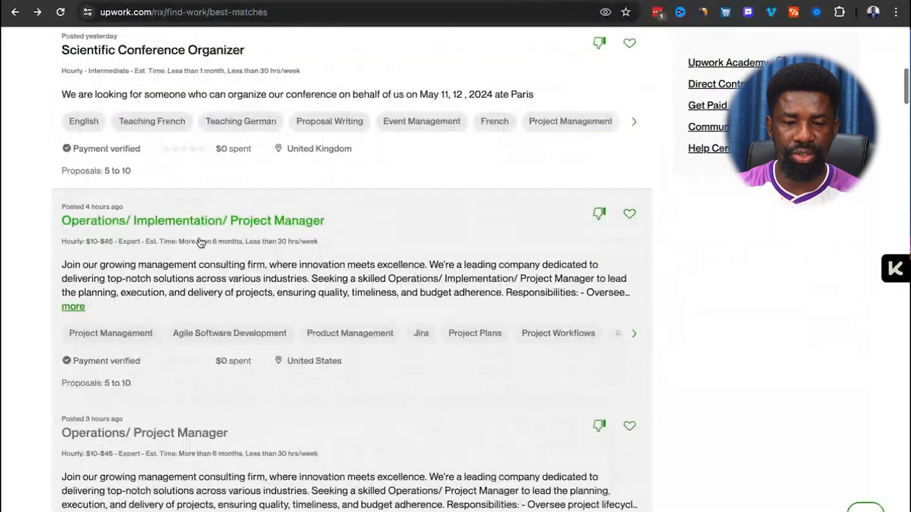
scroll(272, 173, "up", 2)
scroll(272, 173, "up", 5)
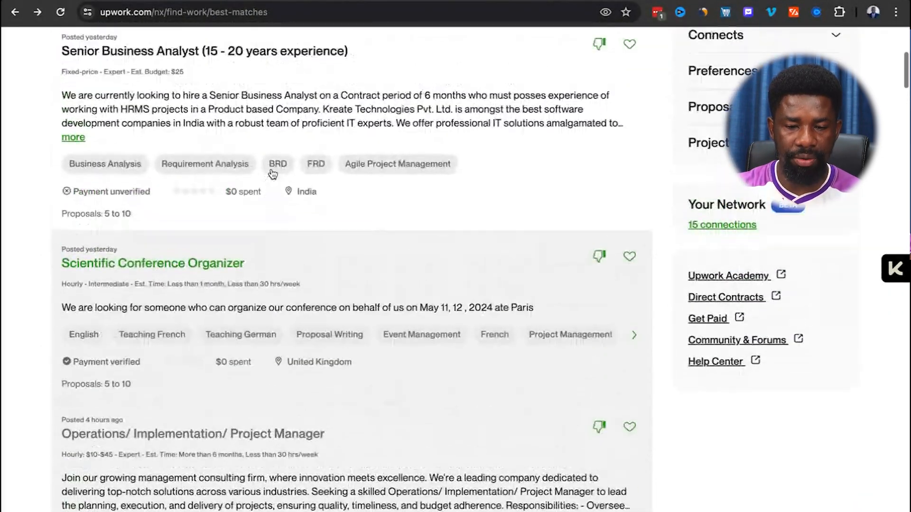
scroll(273, 173, "down", 6)
scroll(273, 173, "down", 10)
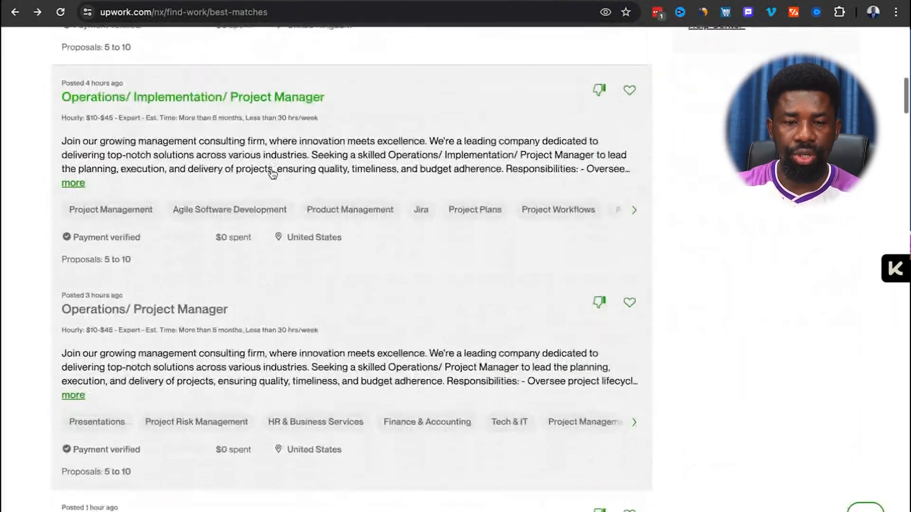
scroll(273, 173, "down", 1)
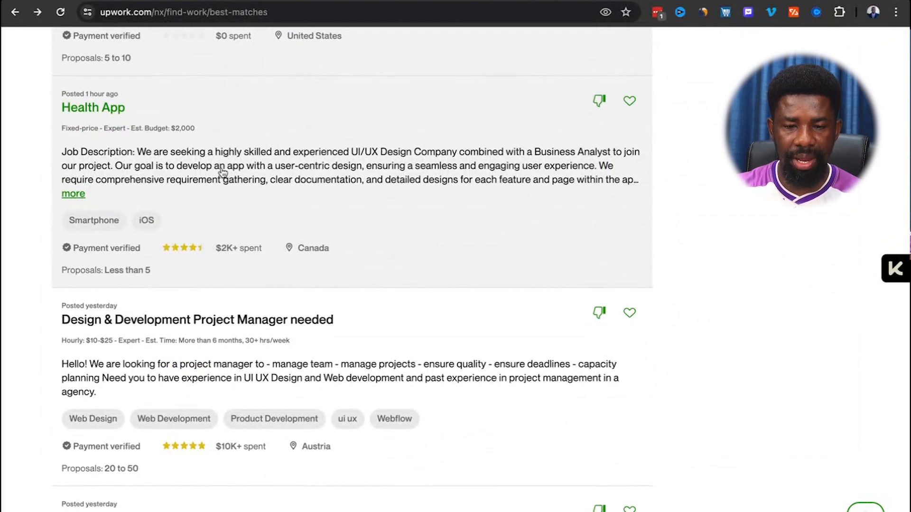
scroll(185, 147, "down", 3)
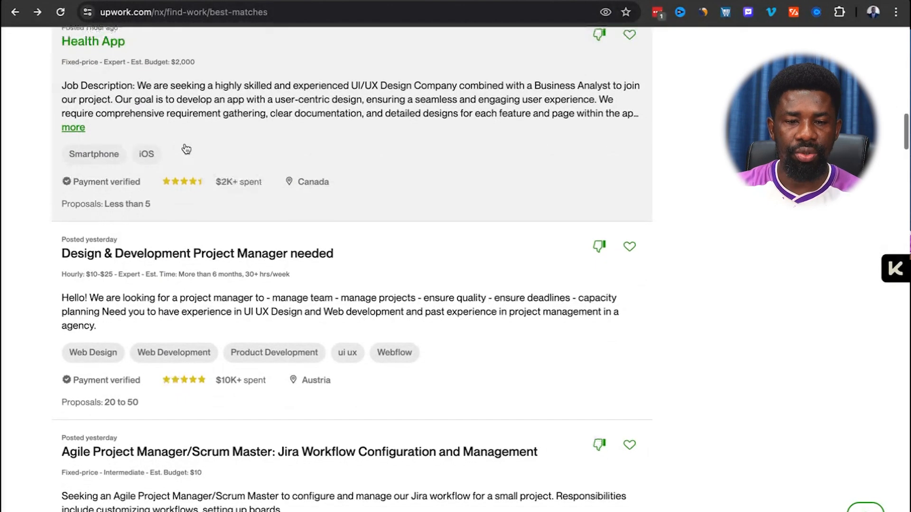
scroll(185, 149, "down", 1)
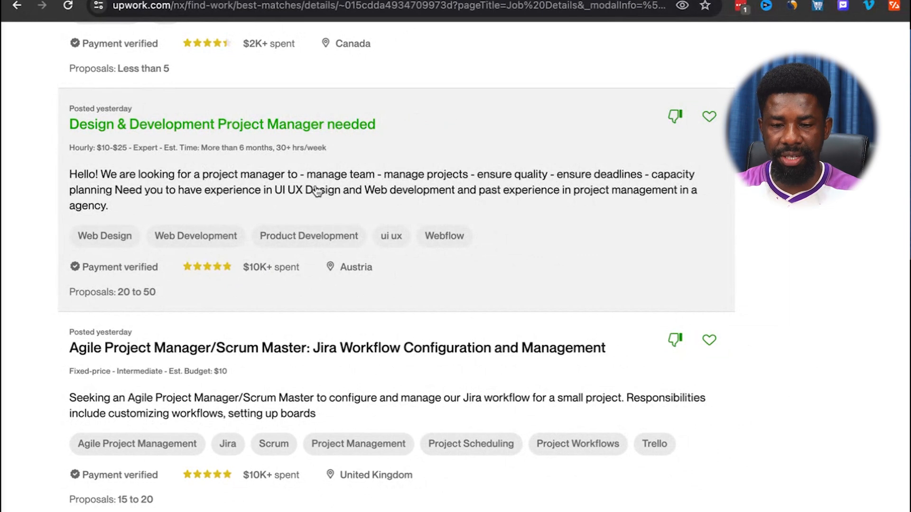
left_click(337, 192)
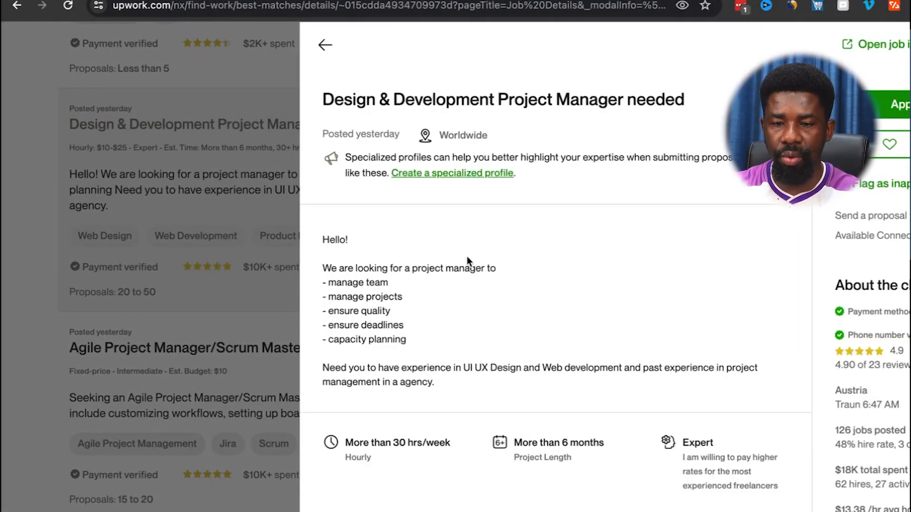
scroll(506, 275, "down", 2)
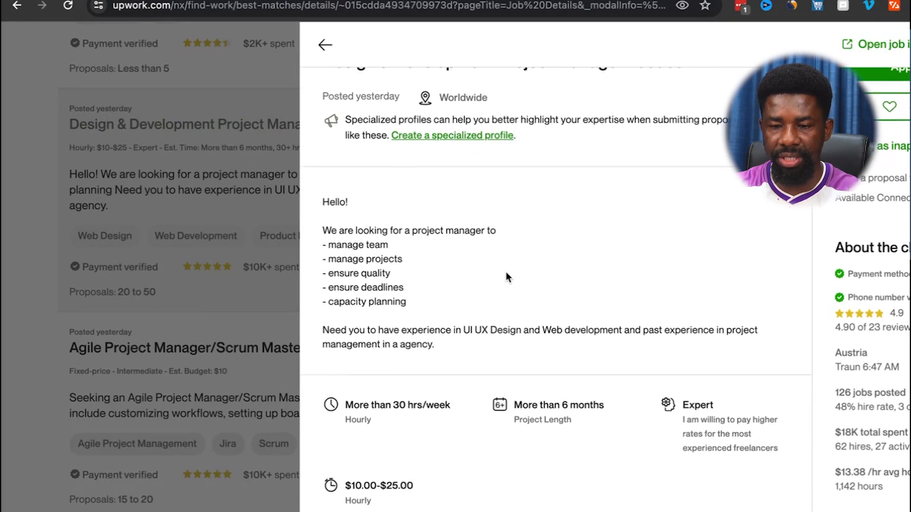
scroll(506, 277, "up", 1)
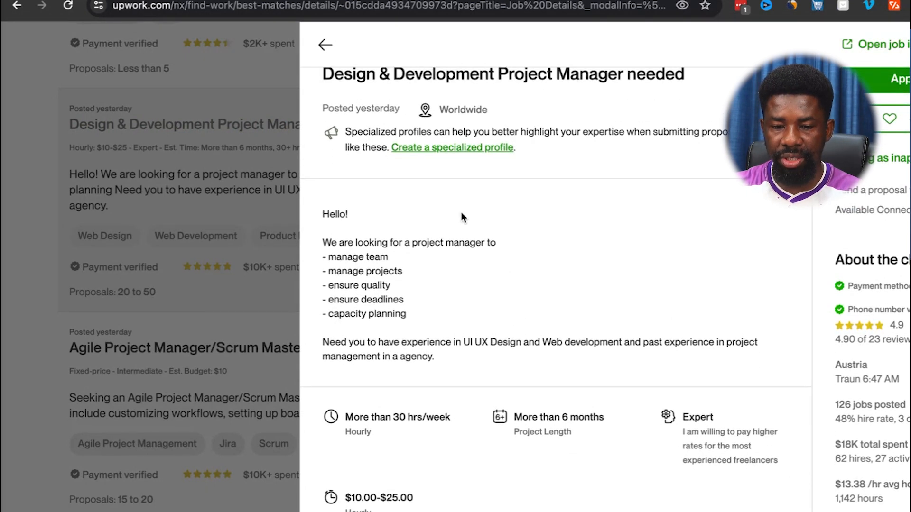
scroll(435, 314, "down", 10)
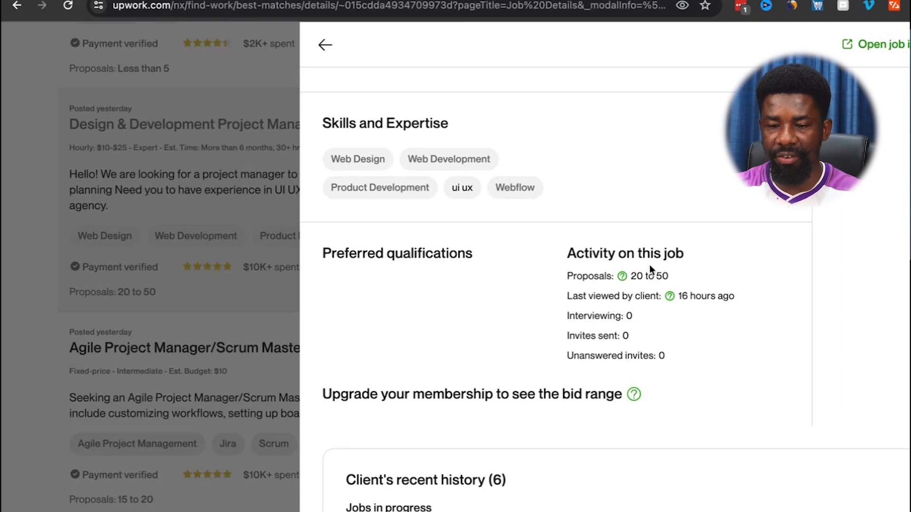
scroll(593, 318, "down", 4)
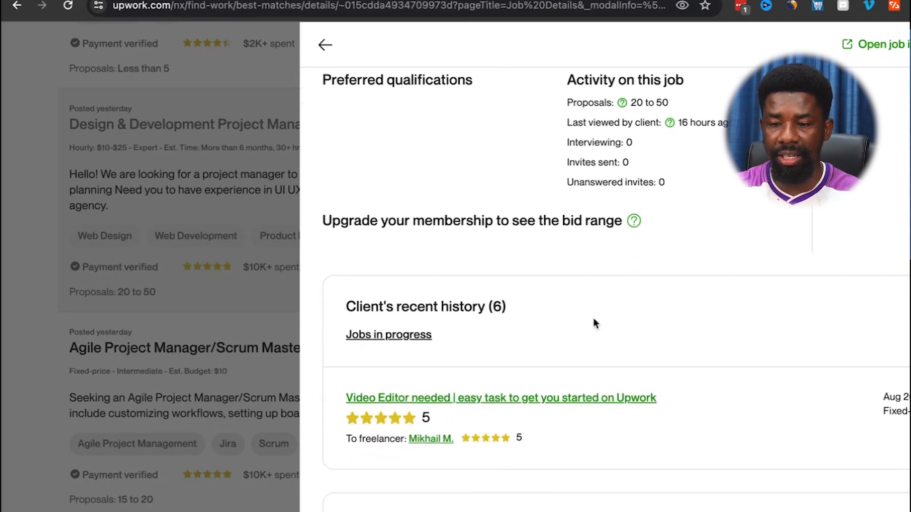
scroll(351, 265, "up", 4)
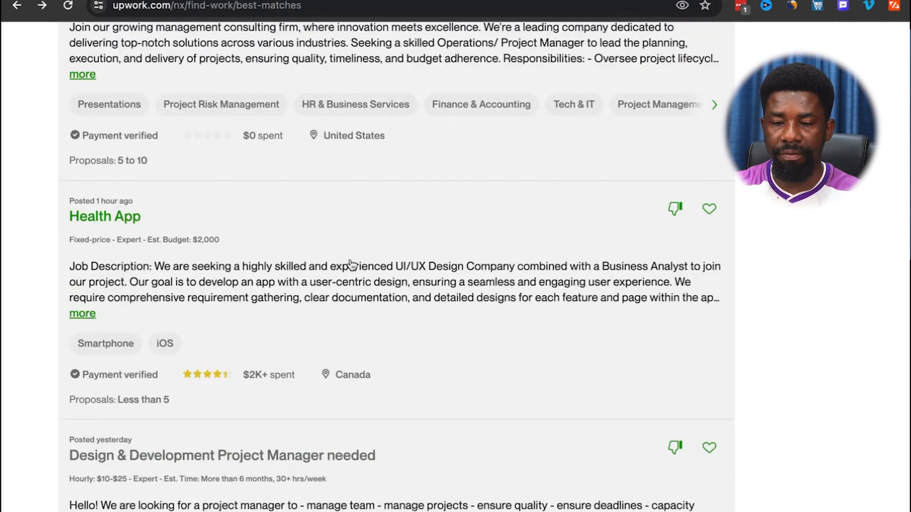
scroll(351, 264, "up", 9)
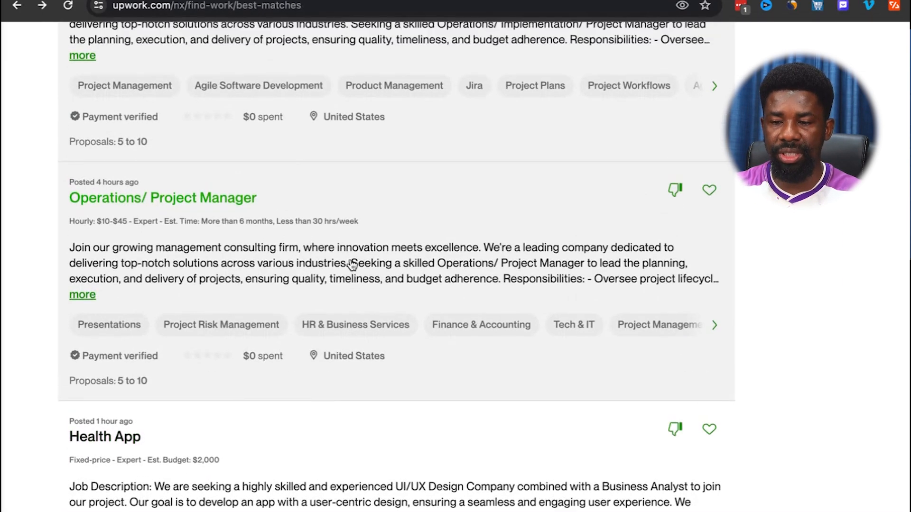
scroll(326, 248, "up", 5)
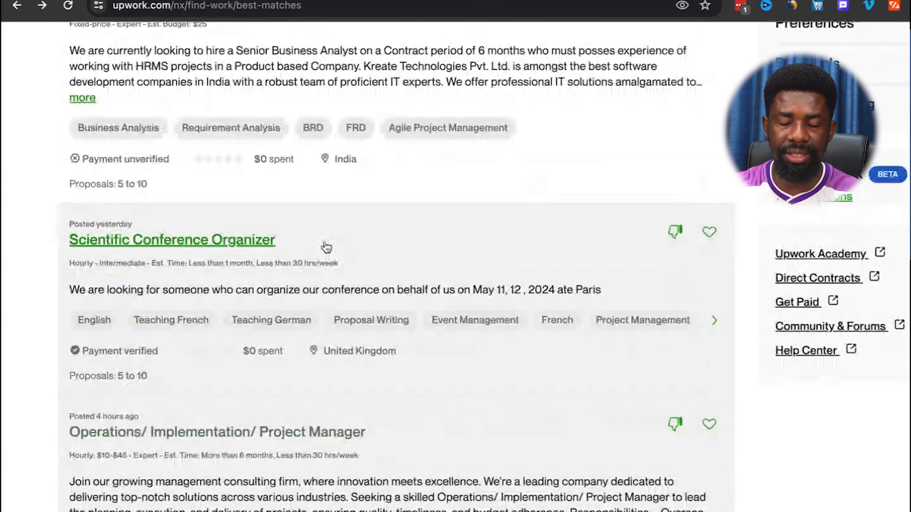
scroll(326, 247, "up", 6)
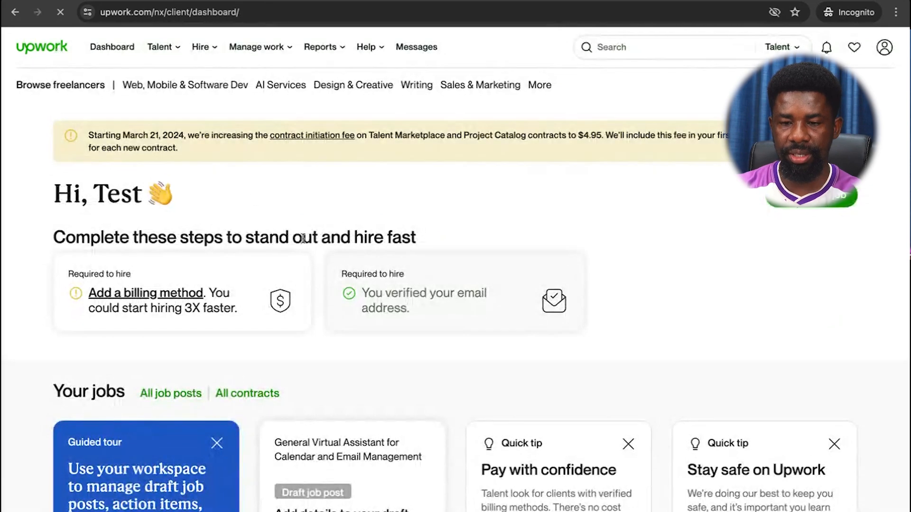
Scroll the workspace down to Your jobs to check the unpublished General Virtual Assistant draft, then back up.
scroll(476, 240, "down", 6)
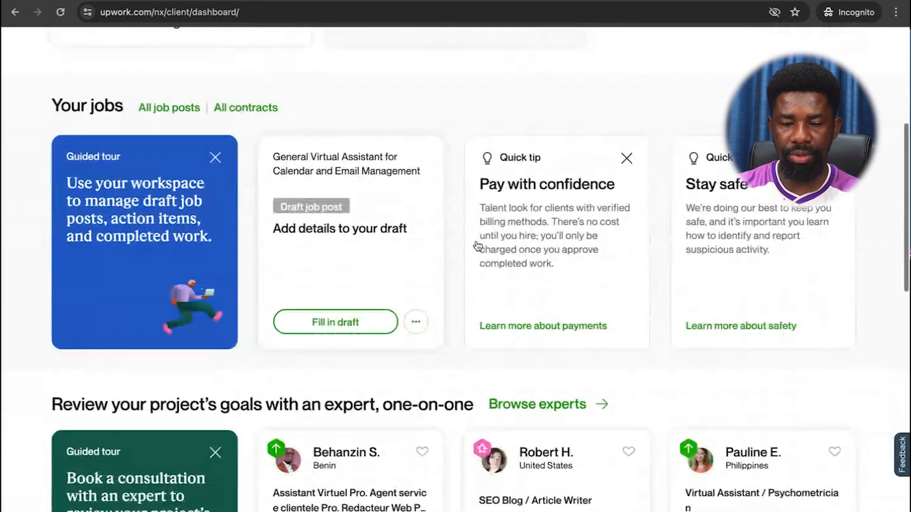
scroll(476, 245, "down", 3)
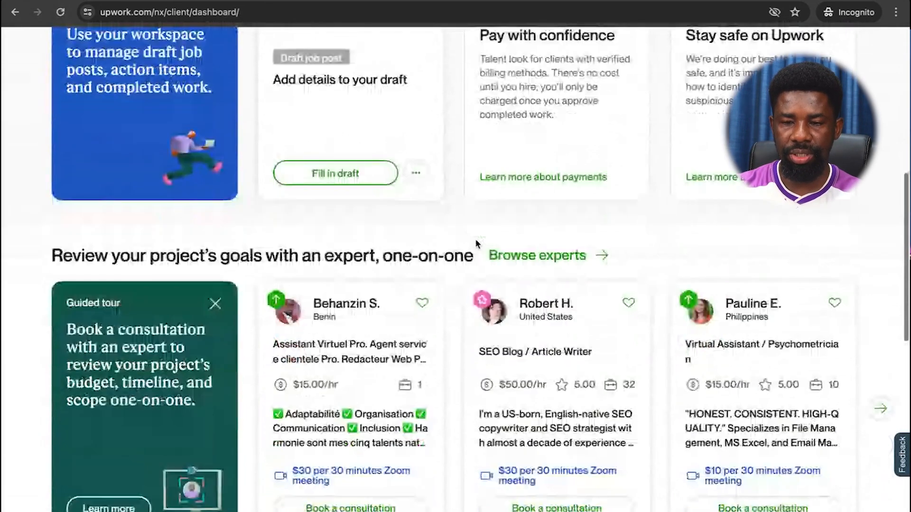
scroll(474, 238, "down", 5)
scroll(477, 244, "up", 5)
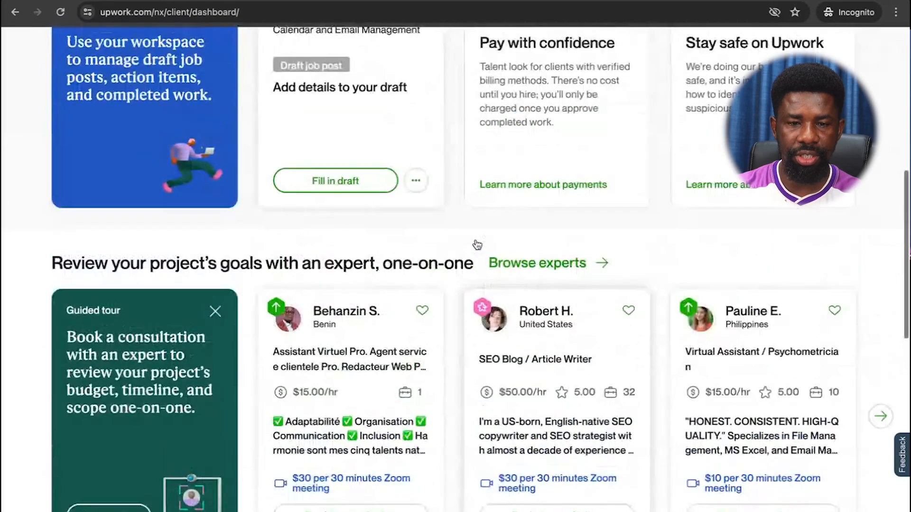
scroll(477, 245, "up", 9)
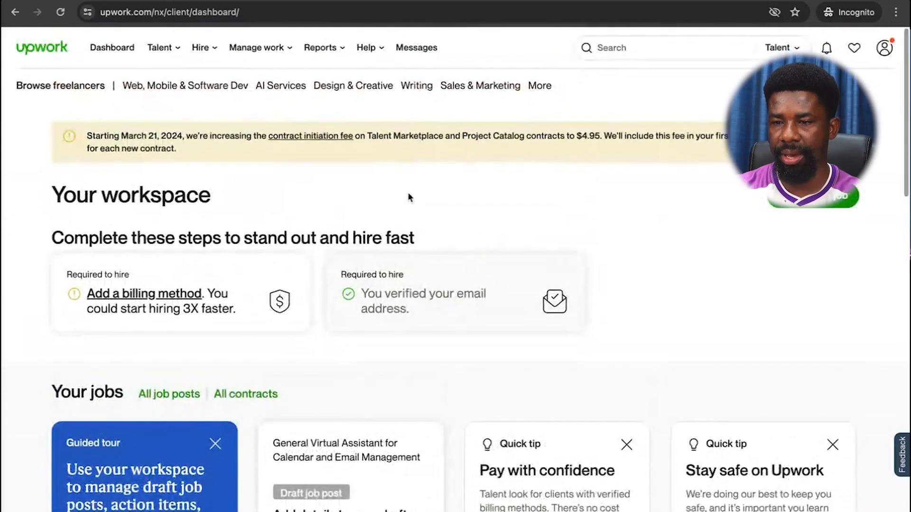